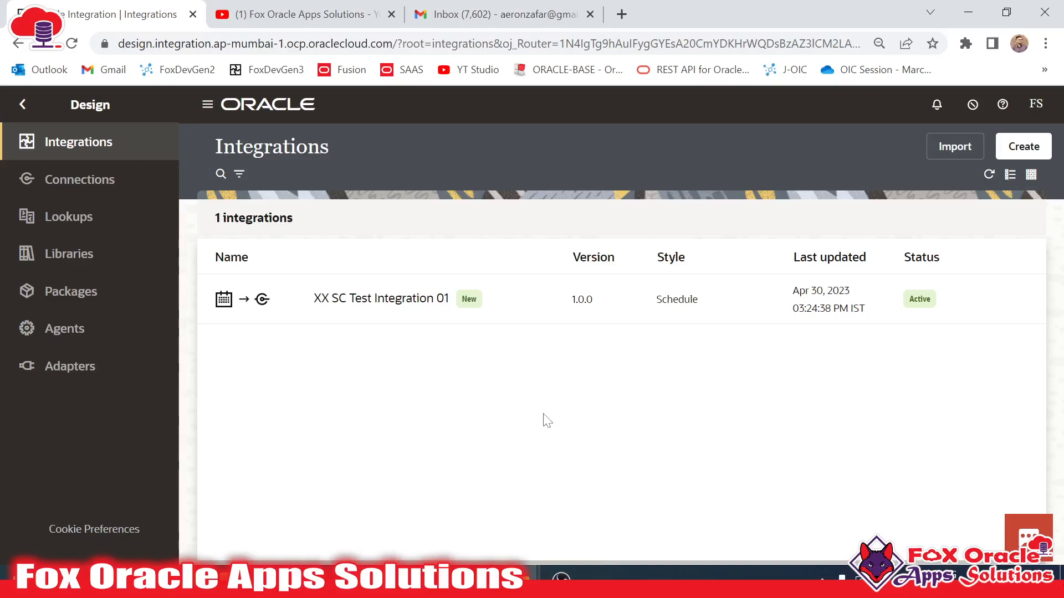
- Switch to the browser tab showing the Fox Oracle Apps Solutions YouTube channel
left_click(339, 12)
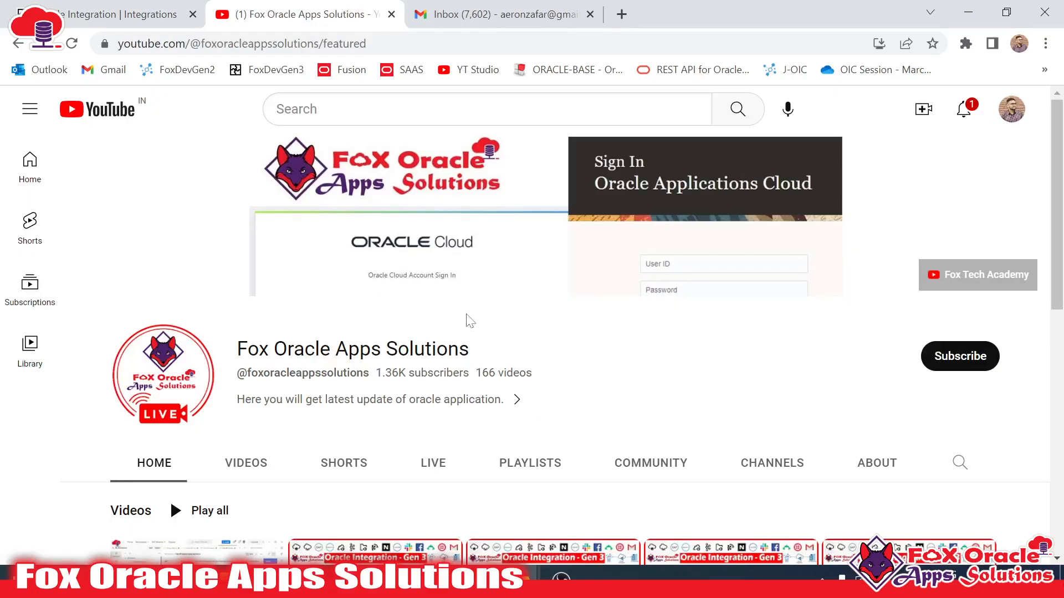
- Subscribe to the channel with notifications set to All, then return to the Oracle Integration tab
left_click(958, 363)
left_click(976, 361)
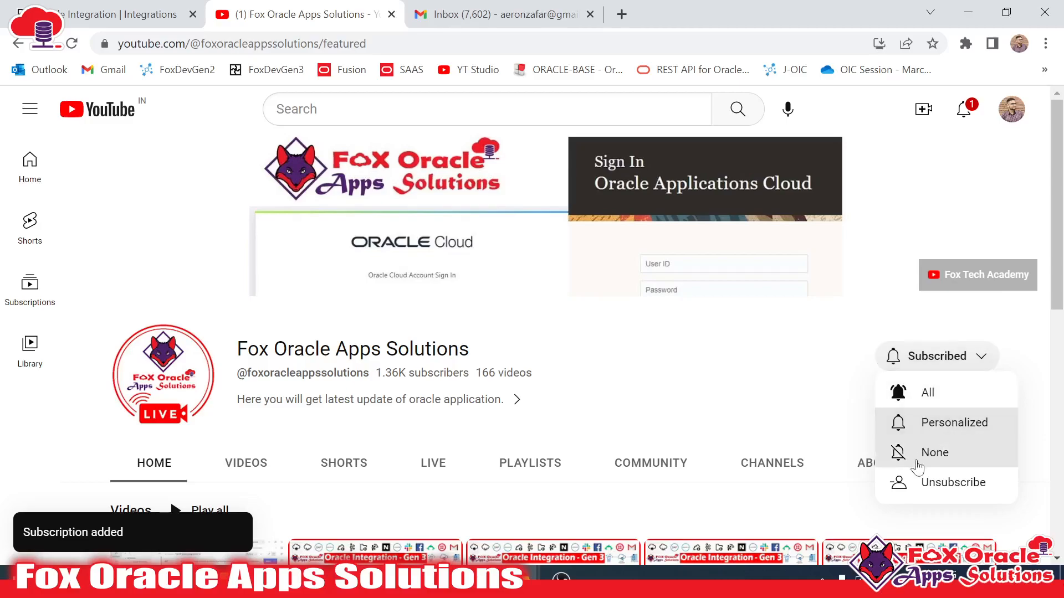
left_click(927, 395)
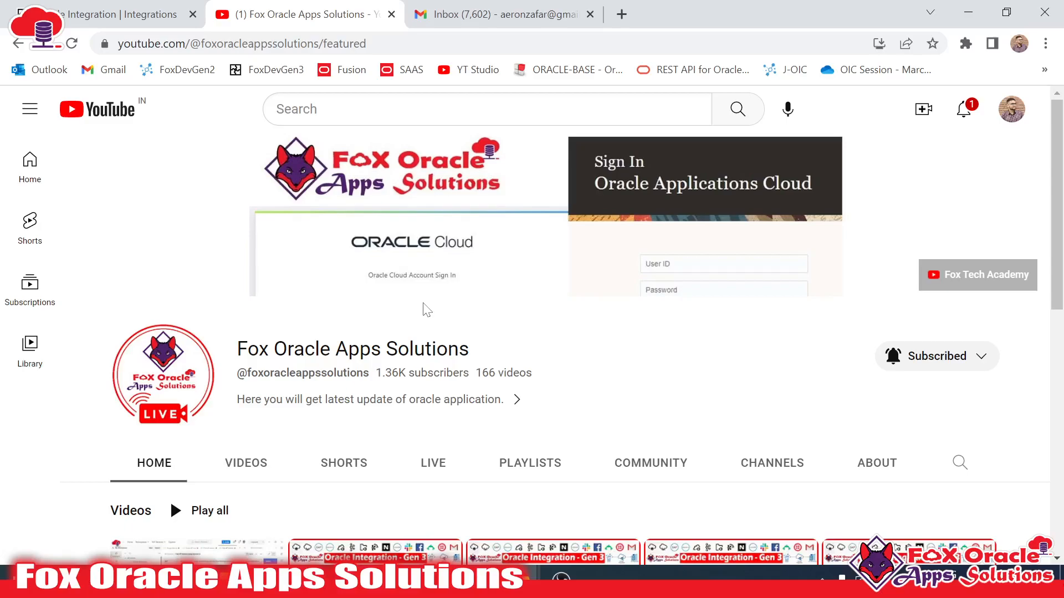
left_click(160, 4)
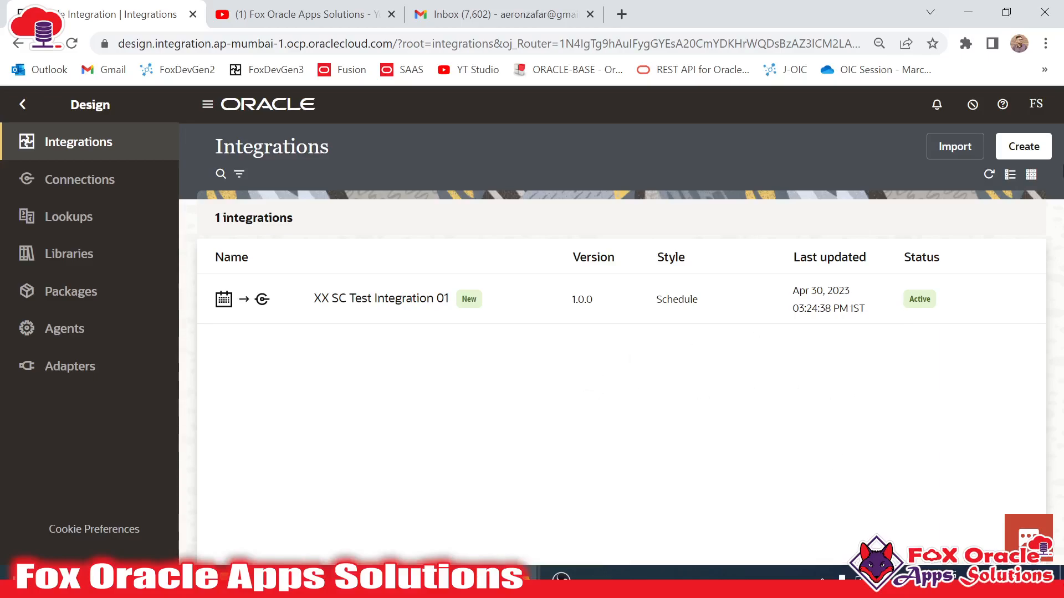
- Start a new Application integration and name it 'XX AD Test Integration 01'
left_click(1022, 157)
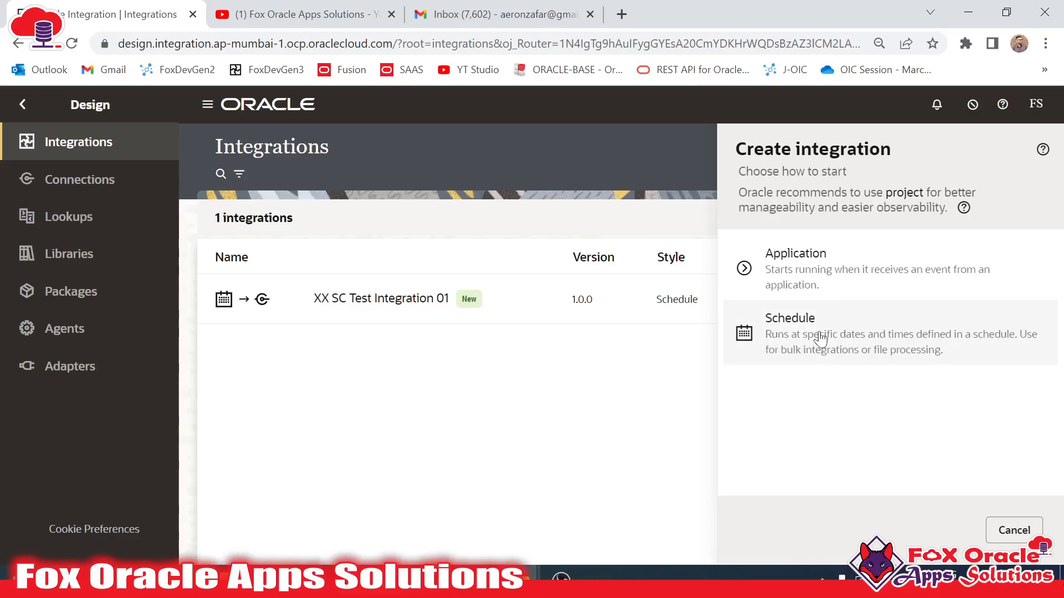
left_click(809, 281)
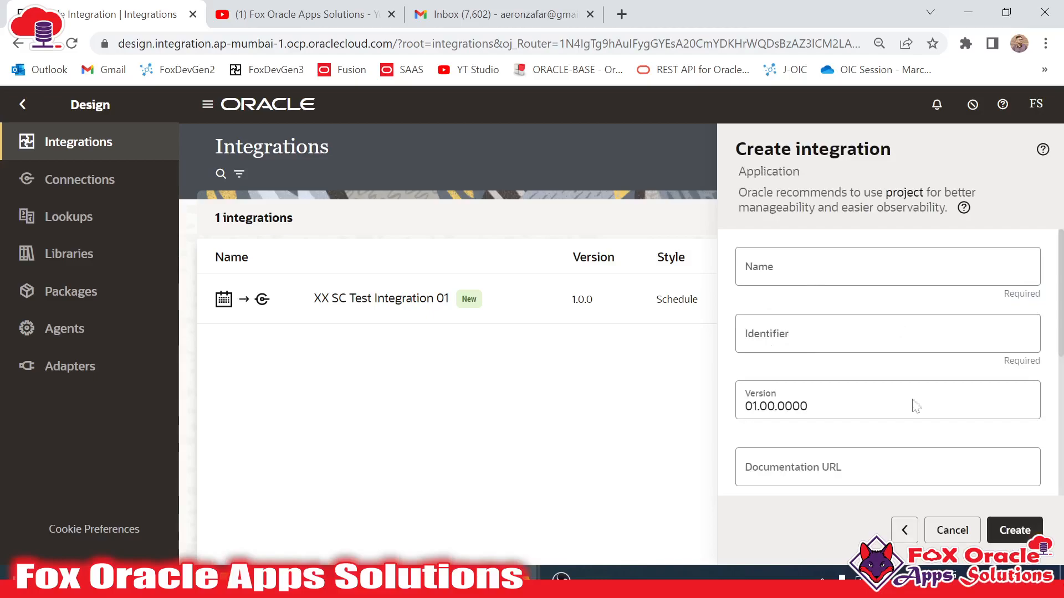
left_click(904, 530)
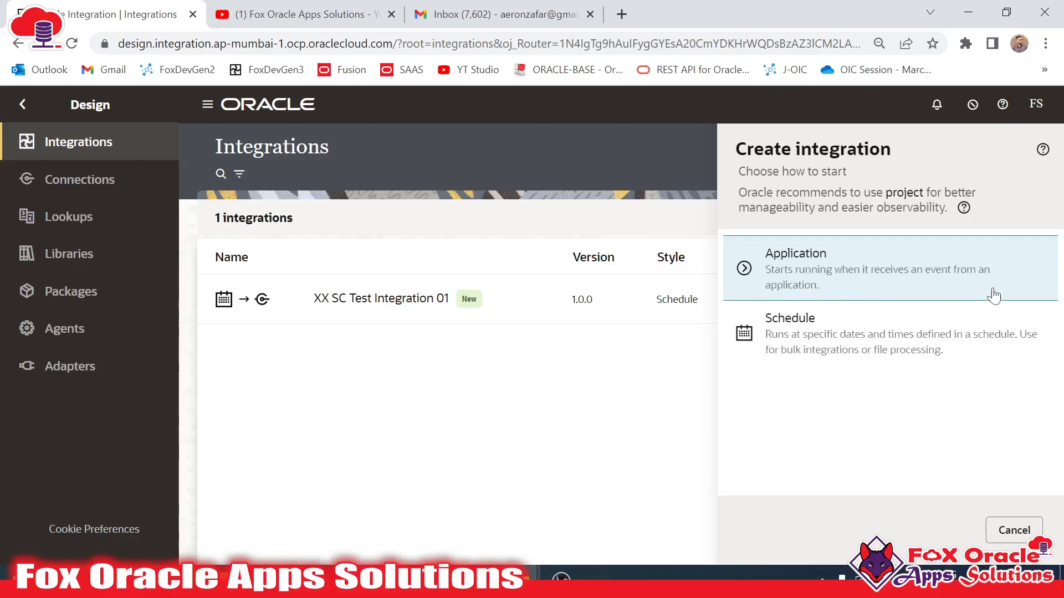
left_click(853, 275)
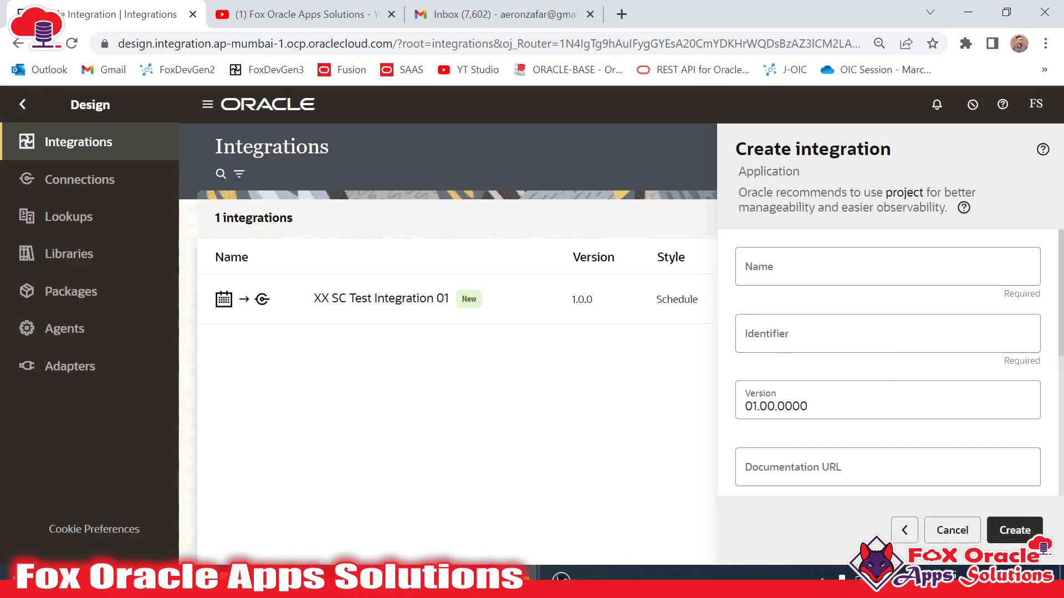
left_click(814, 268)
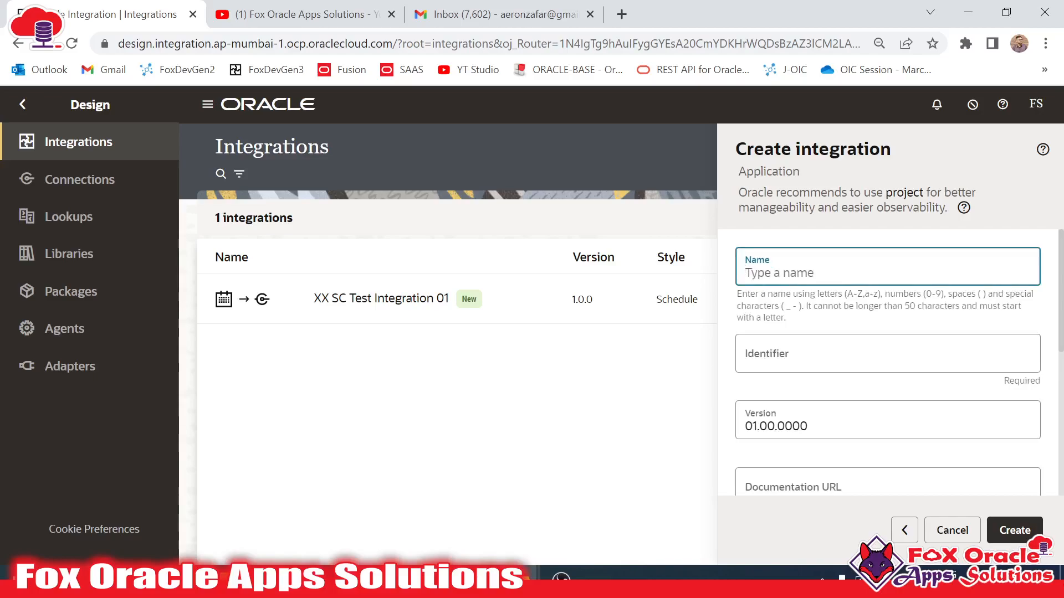
type("XX ")
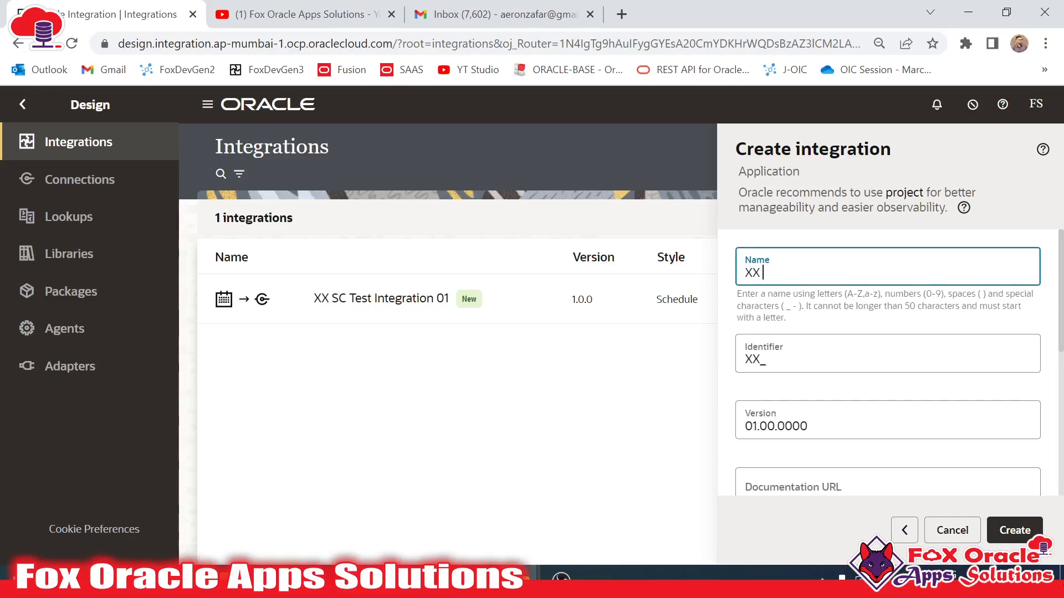
type("AD Test")
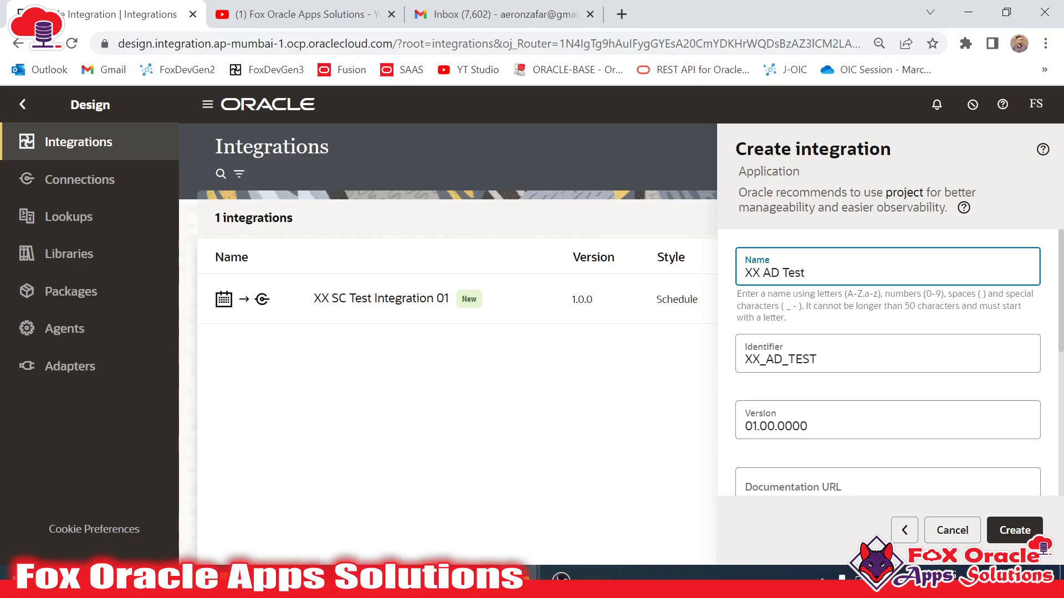
type(" Integration 0-1")
key("BackSpace")
key("BackSpace")
type("1")
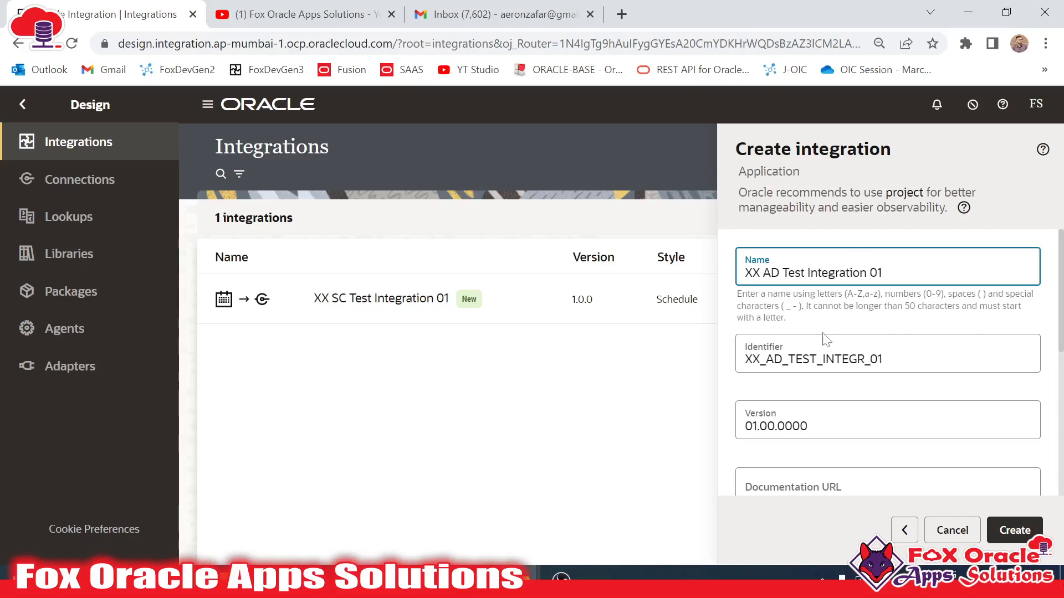
- Put the integration in package oic.test and create it
scroll(826, 333, "down", 2)
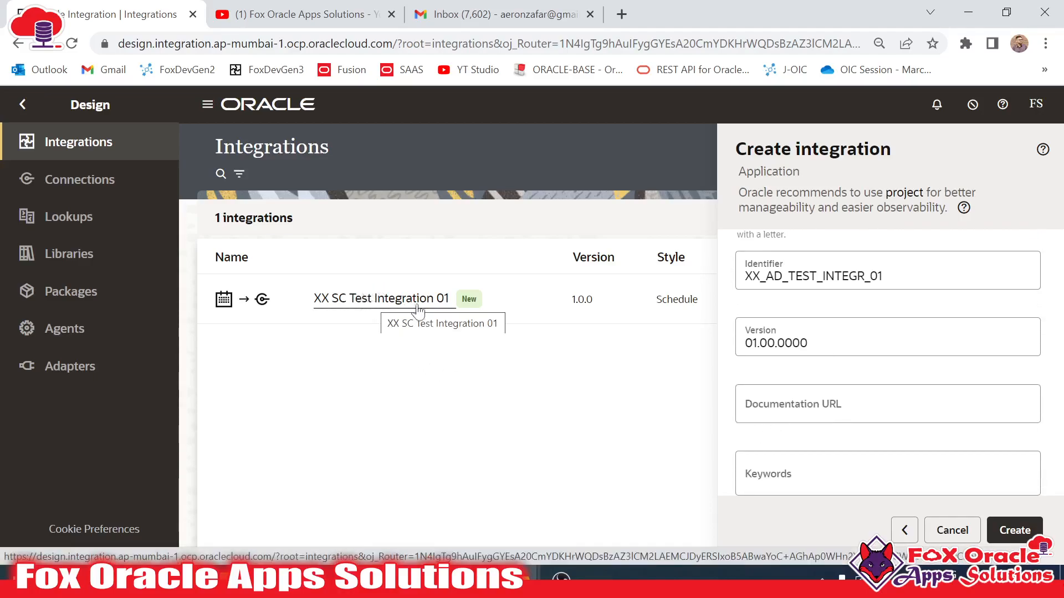
scroll(829, 404, "down", 4)
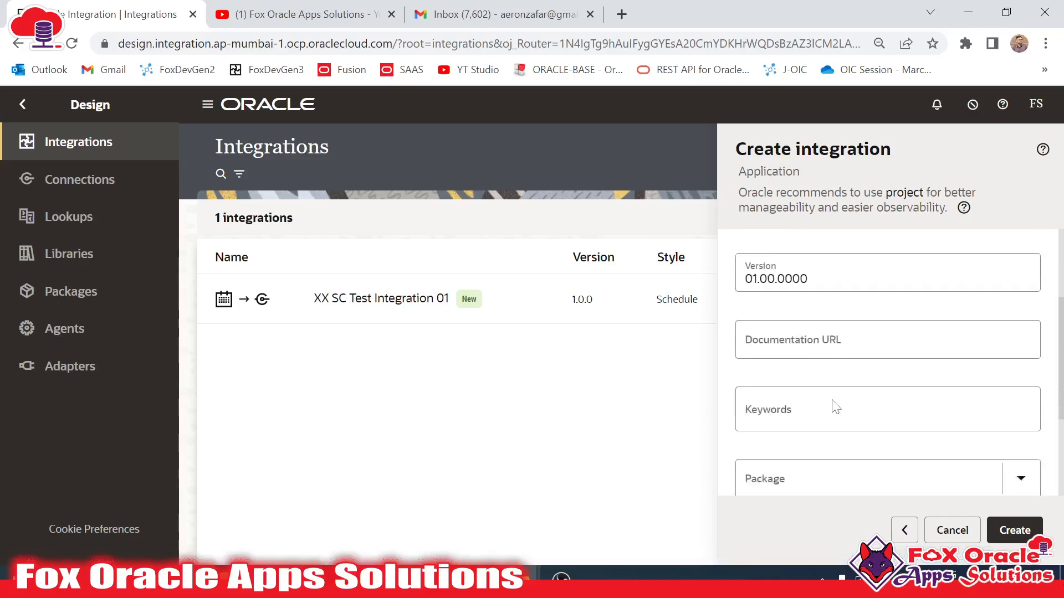
left_click(824, 324)
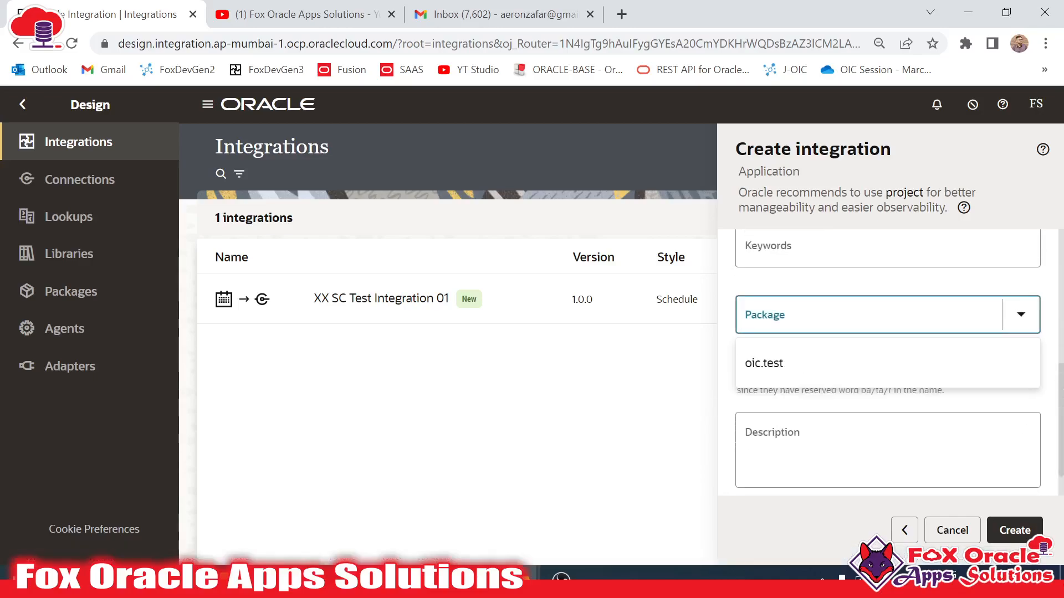
left_click(764, 363)
scroll(886, 387, "up", 1)
left_click(776, 432)
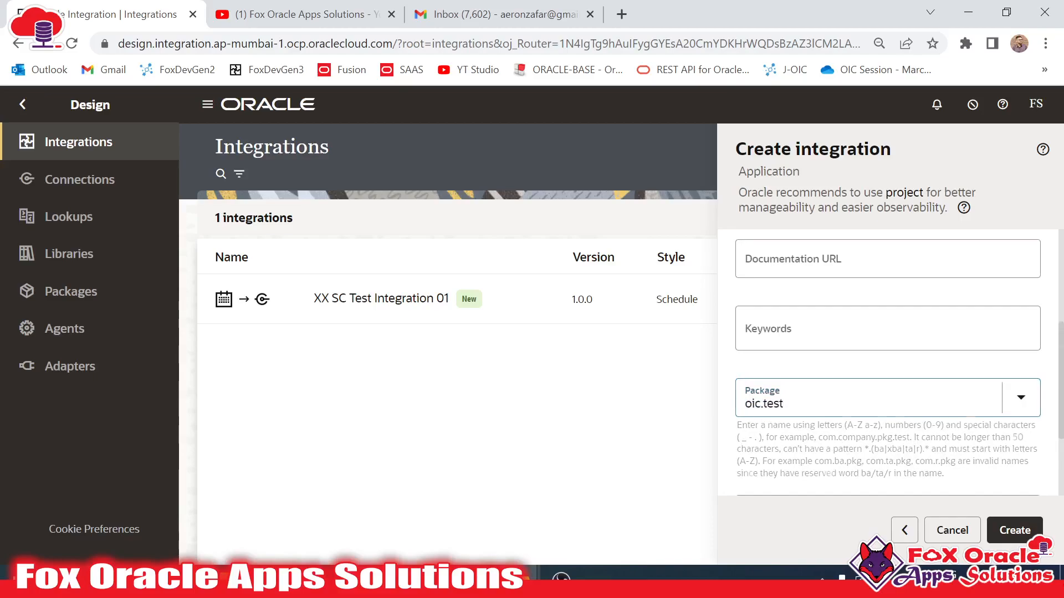
scroll(846, 325, "up", 5)
scroll(845, 332, "down", 1)
scroll(844, 482, "down", 3)
left_click(1014, 530)
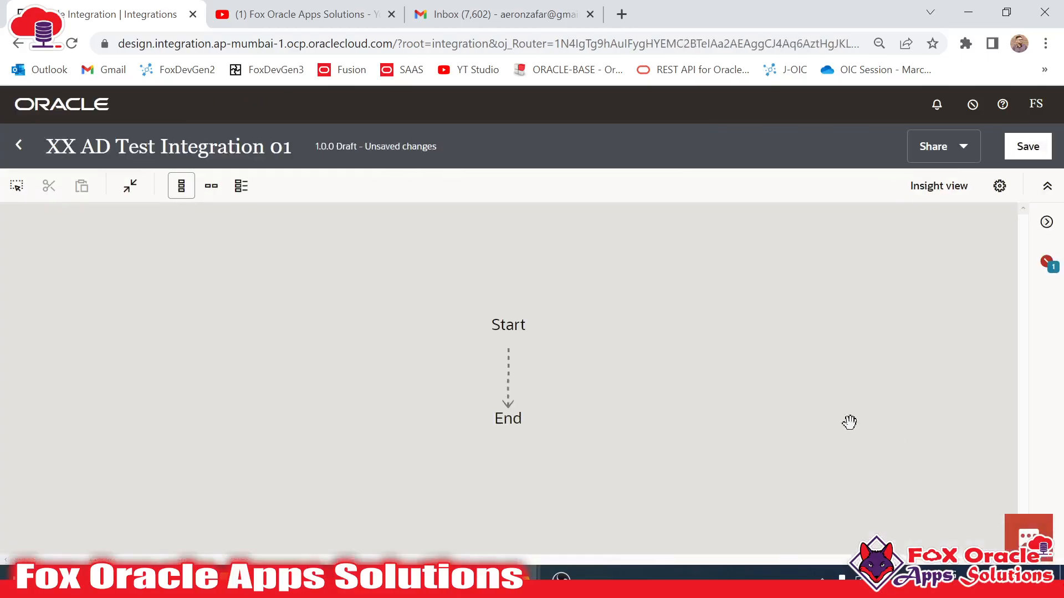
- Dismiss the Triggers popup on the new integration's empty flow canvas
left_click(506, 347)
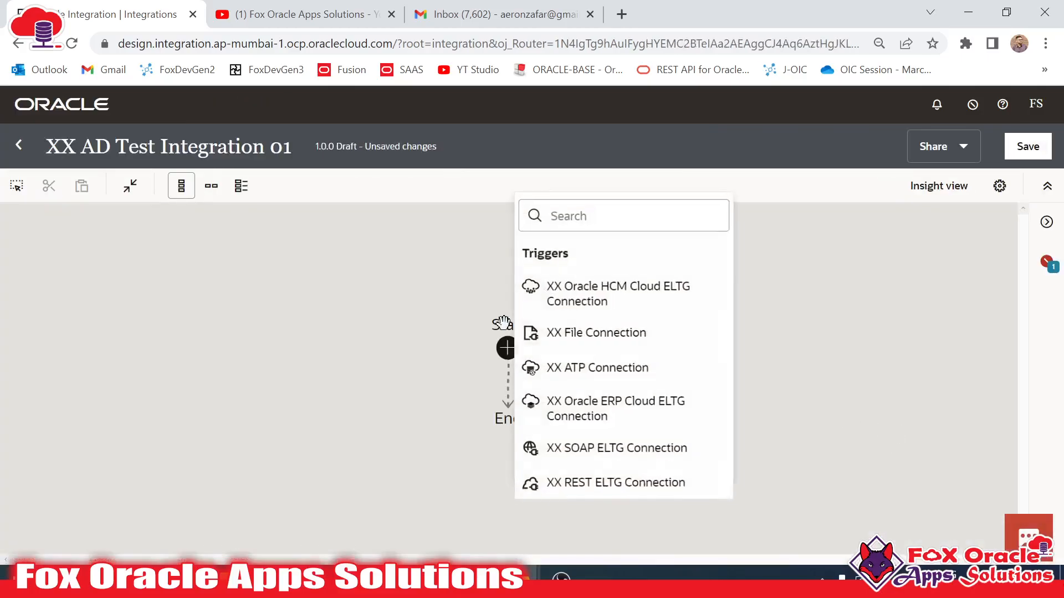
left_click(401, 330)
left_click_drag(401, 330, 405, 315)
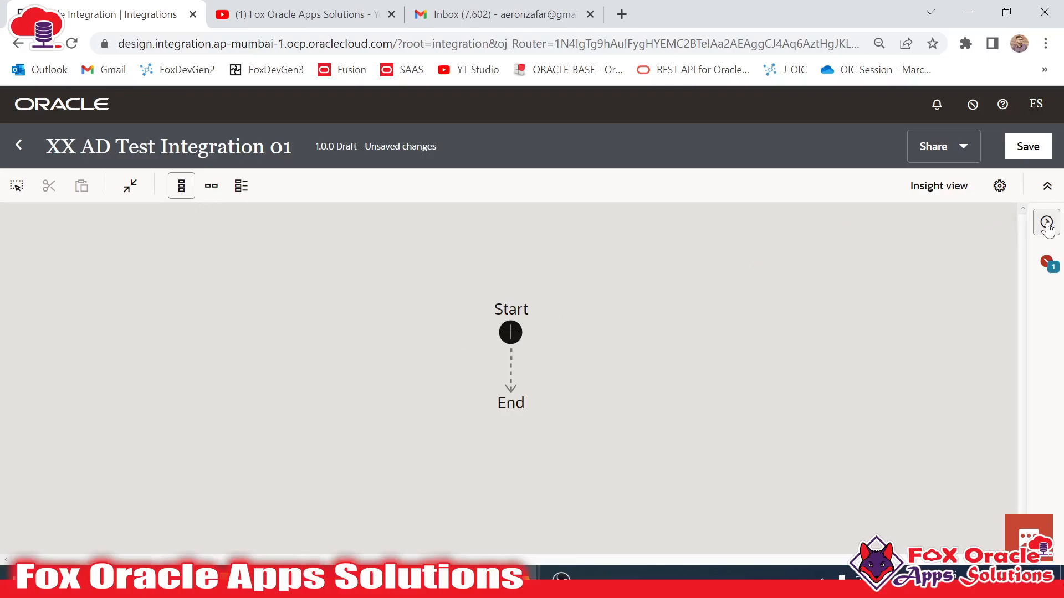
- Show the Connections panel and drop the REST ELTG connection onto the trigger slot
left_click(1047, 224)
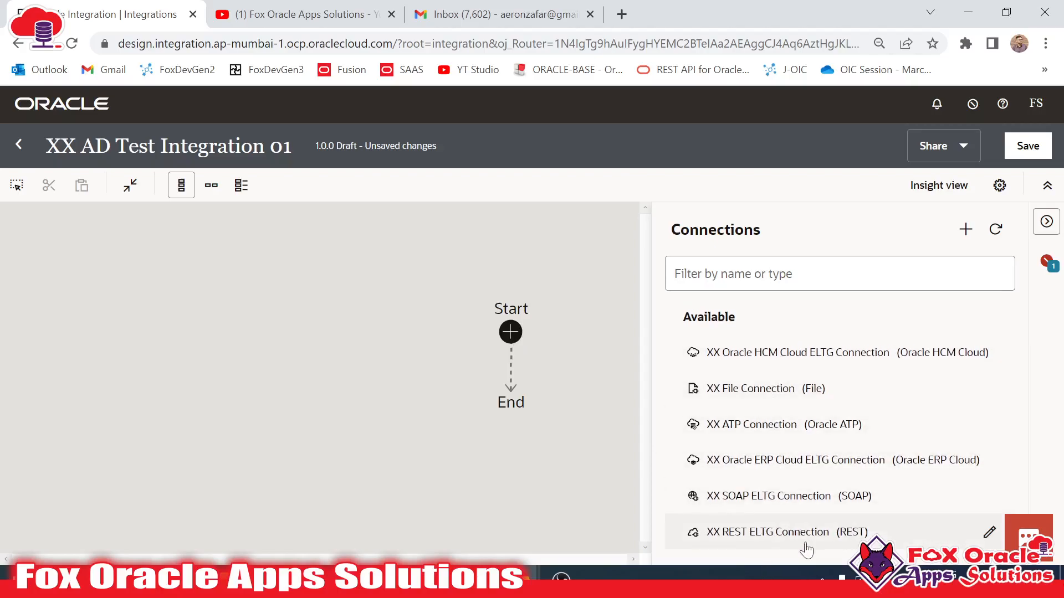
left_click(1046, 223)
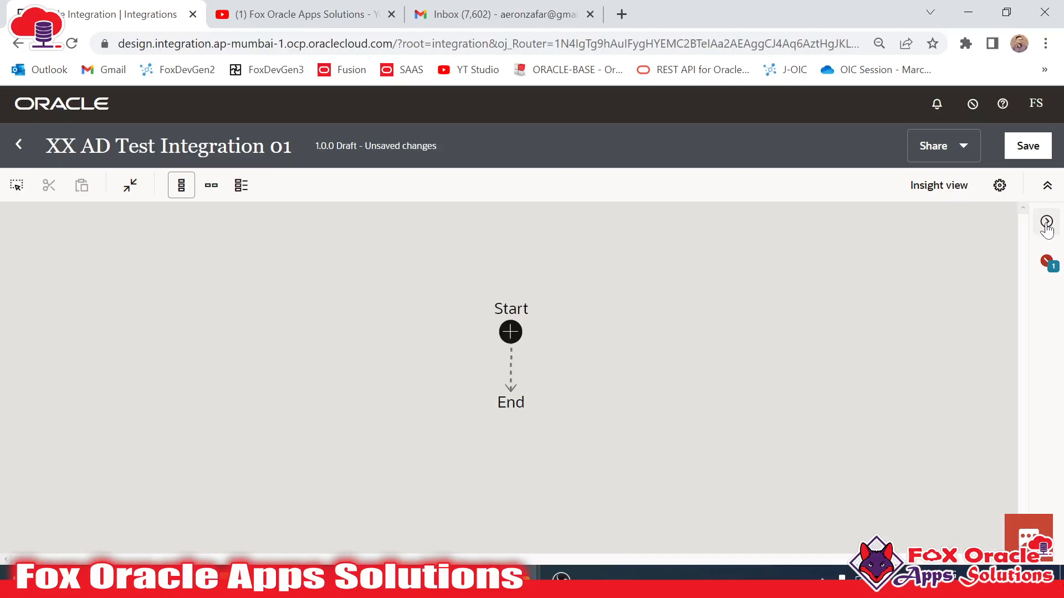
left_click(1046, 223)
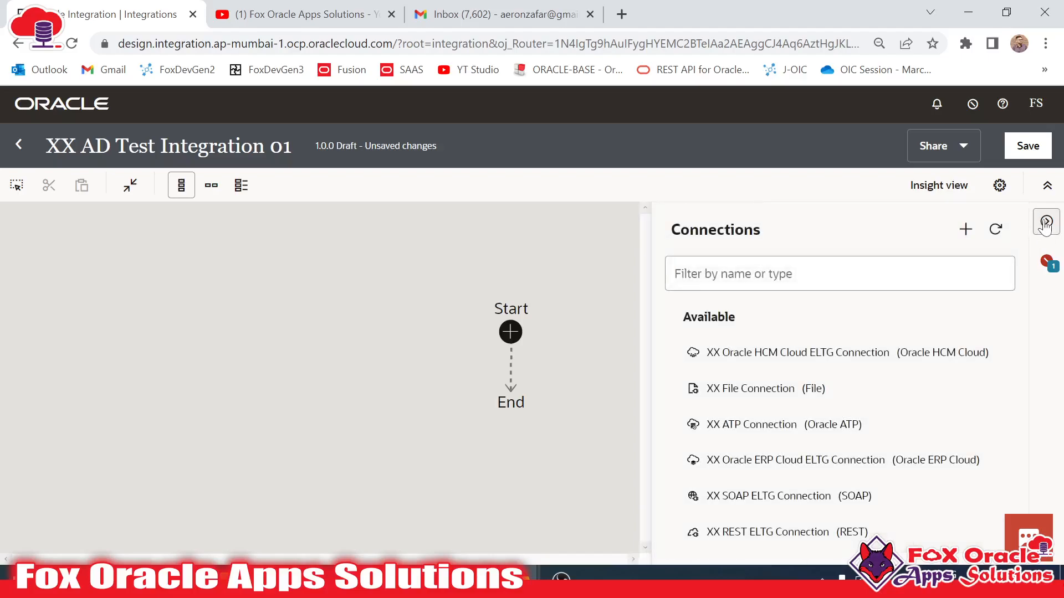
left_click(1046, 223)
left_click(1046, 223)
left_click_drag(775, 540, 514, 342)
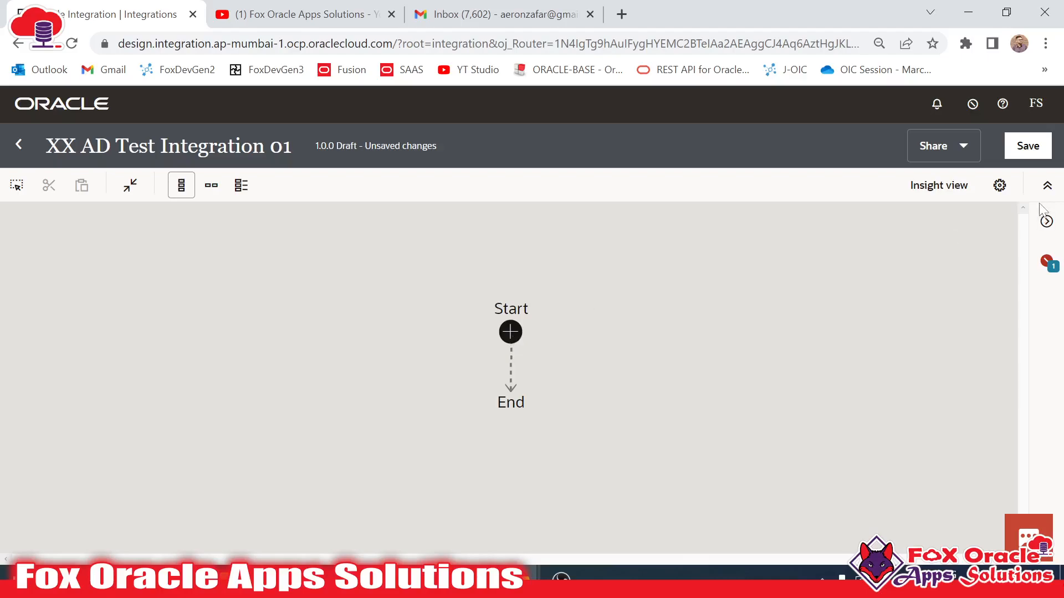
left_click(1046, 221)
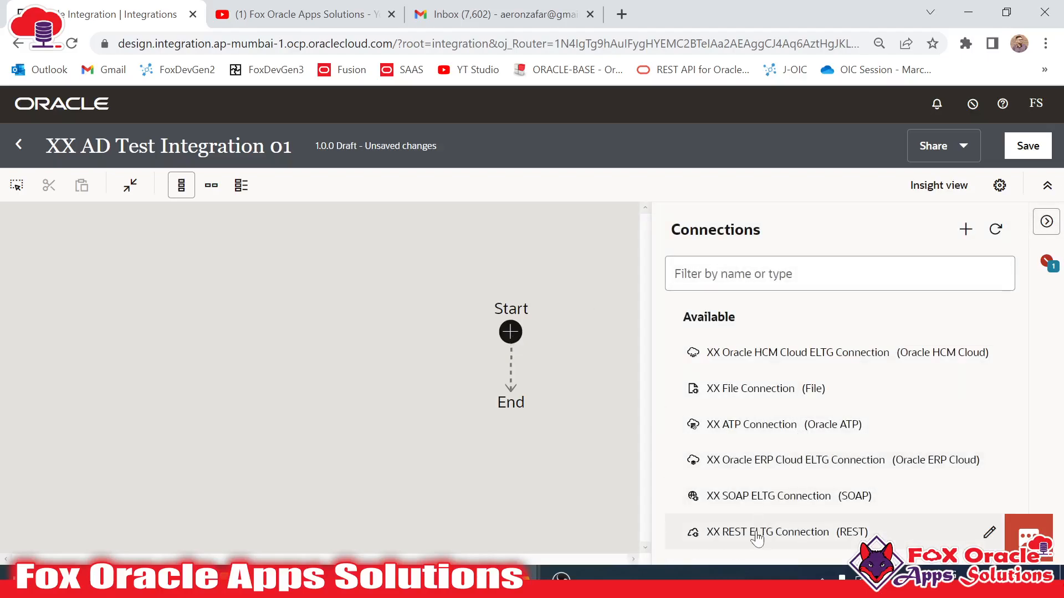
- Make REST ELTG the trigger and name the endpoint starREST
left_click_drag(755, 534, 510, 362)
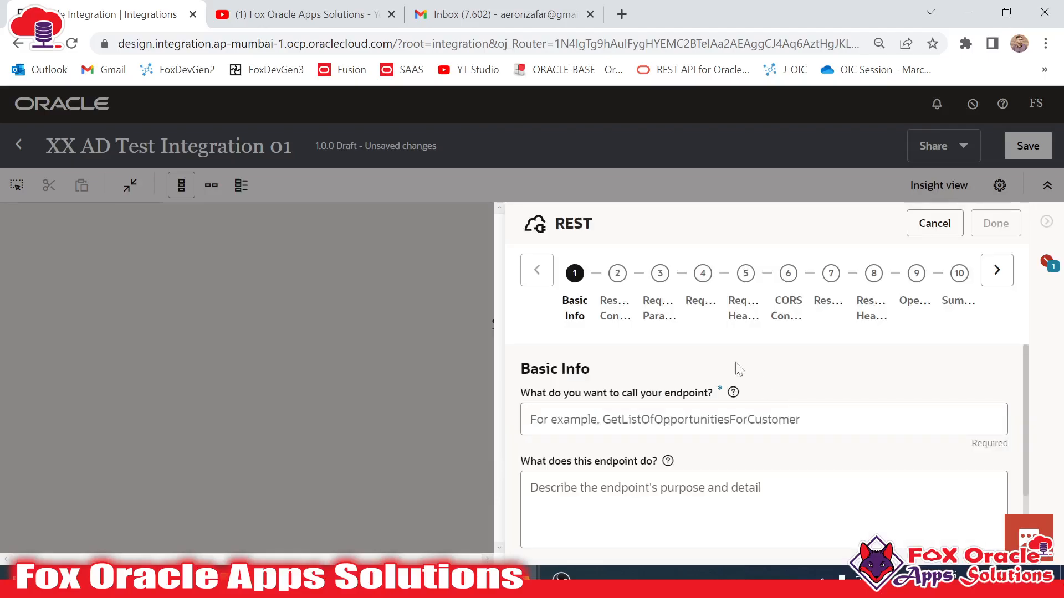
scroll(622, 372, "down", 2)
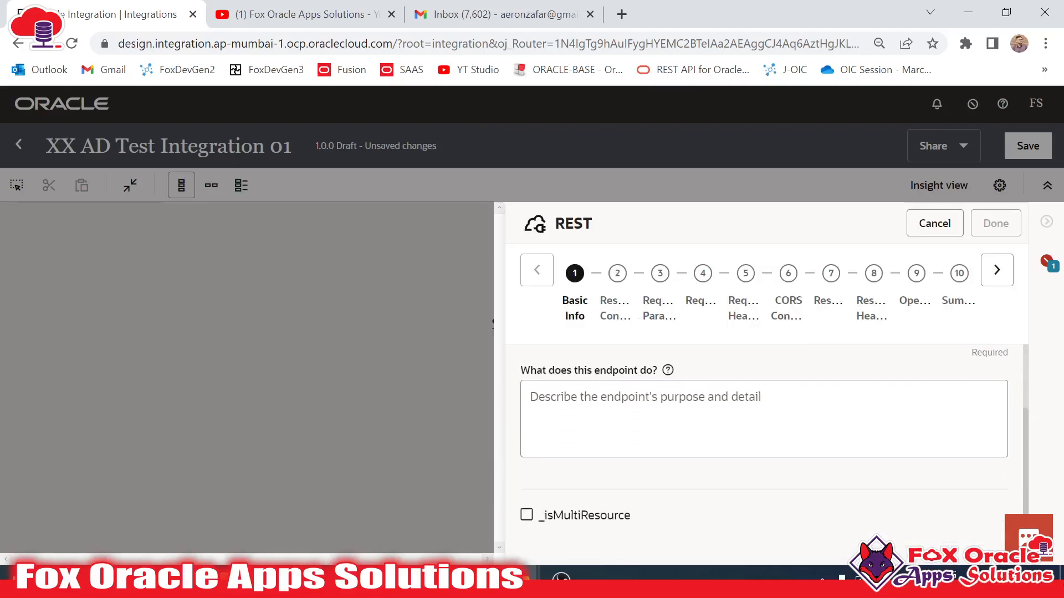
scroll(635, 492, "up", 2)
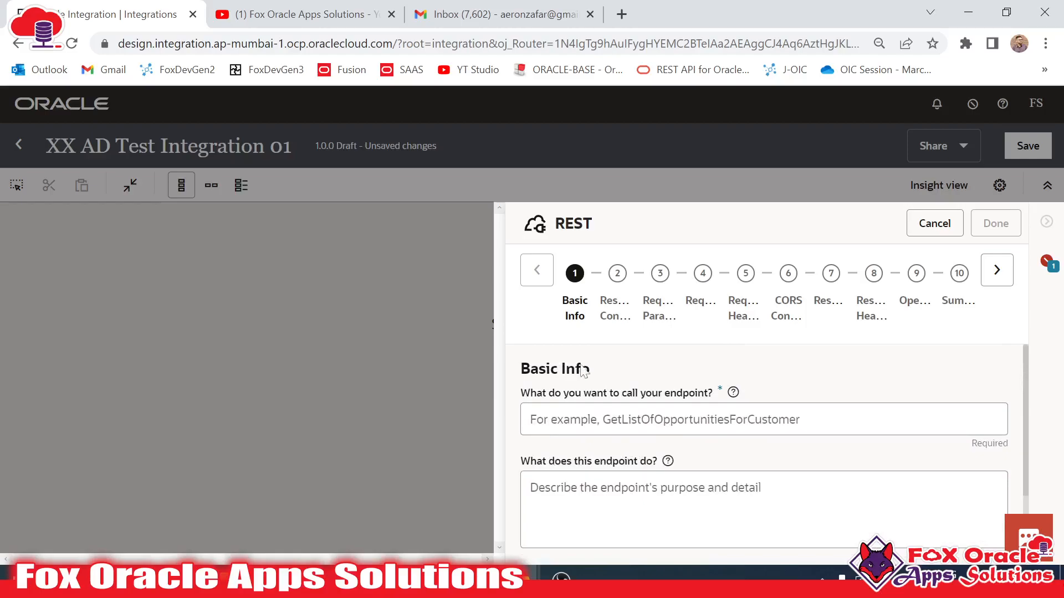
left_click(600, 421)
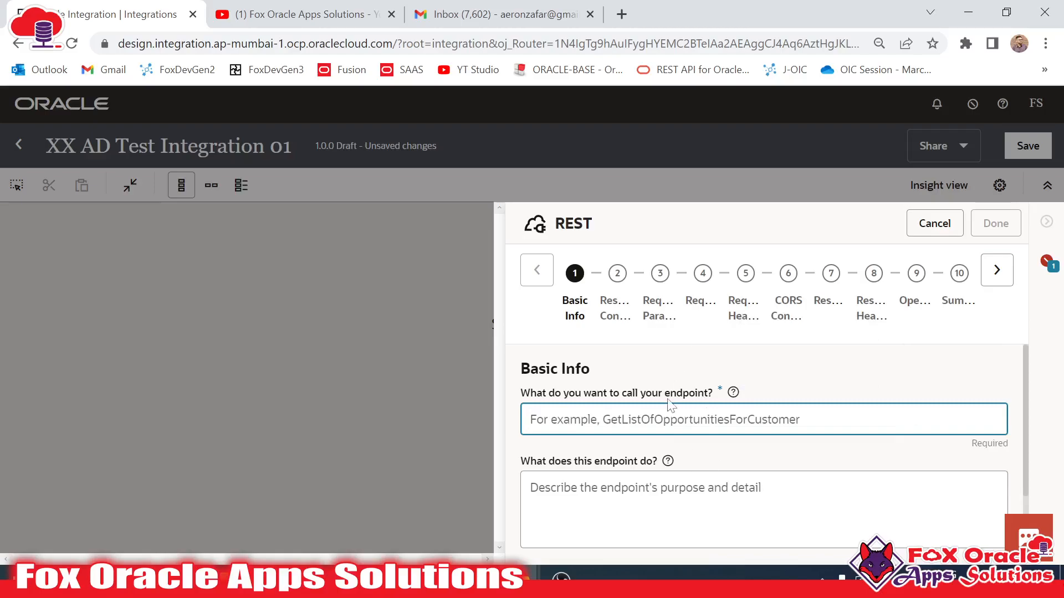
left_click(554, 229)
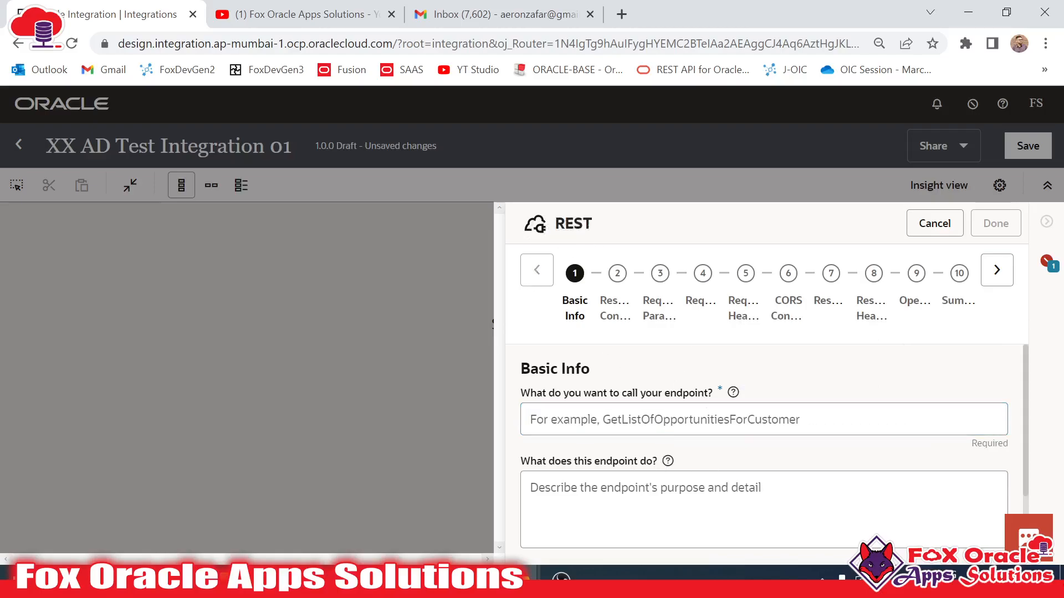
left_click(646, 421)
type("star")
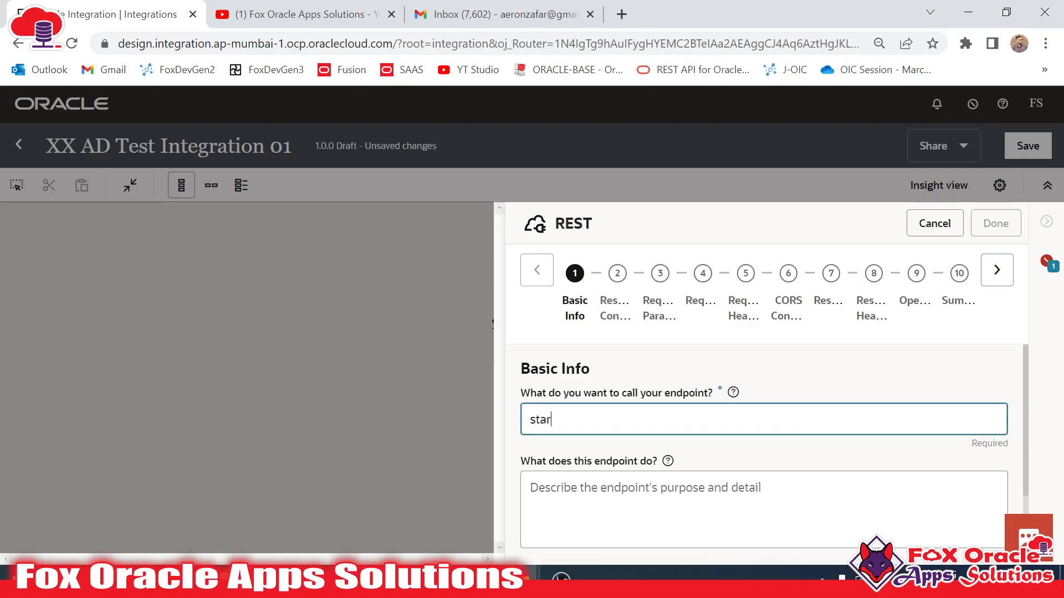
type("REST")
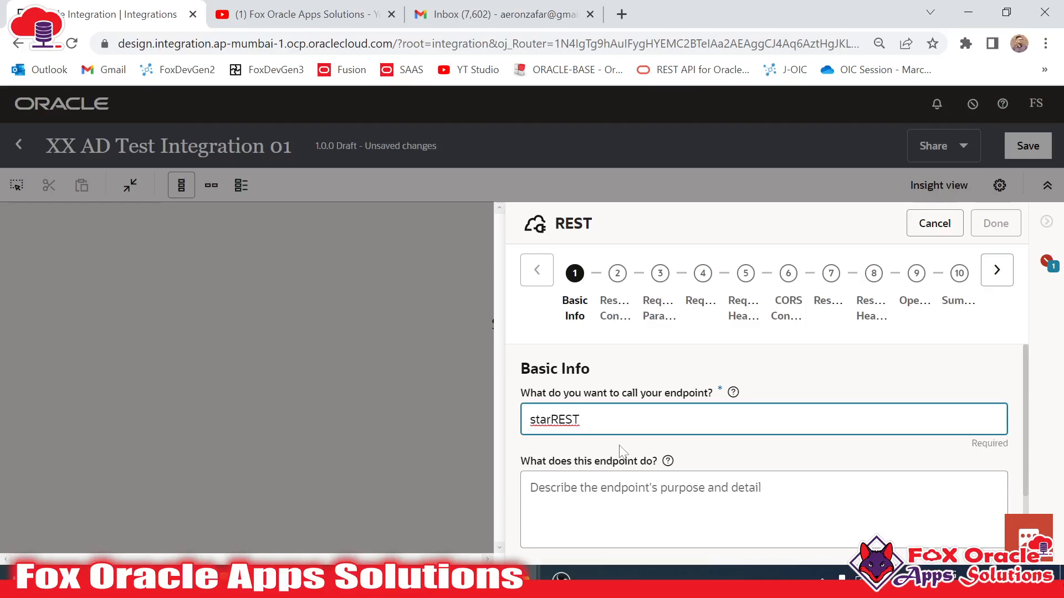
- Describe the endpoint as 'This is use to start the integration.' and go to Resource Configuration
scroll(654, 438, "down", 2)
scroll(639, 447, "up", 2)
scroll(639, 450, "down", 2)
left_click(588, 443)
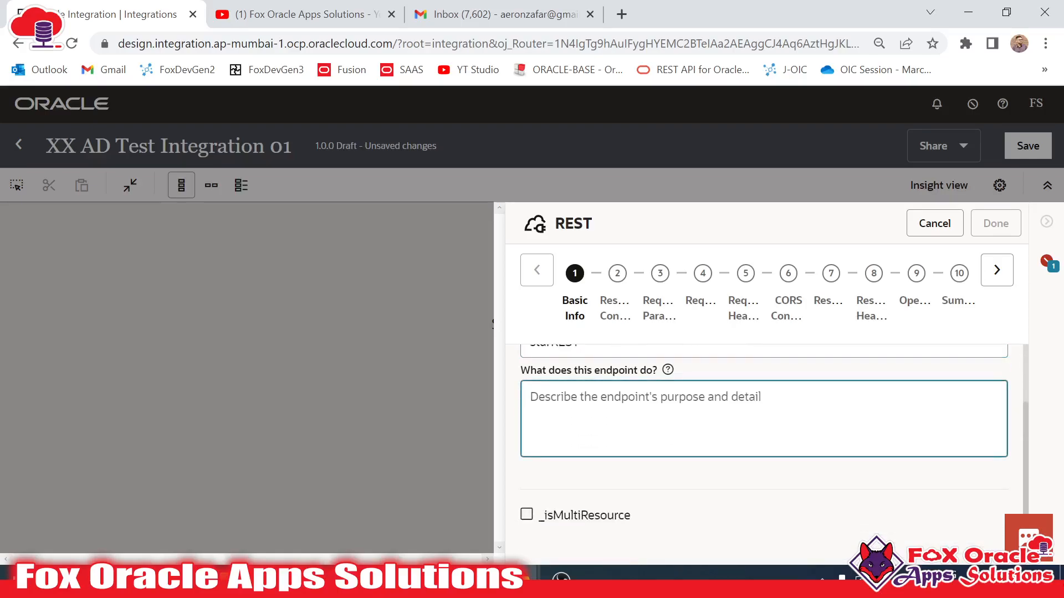
scroll(589, 443, "up", 2)
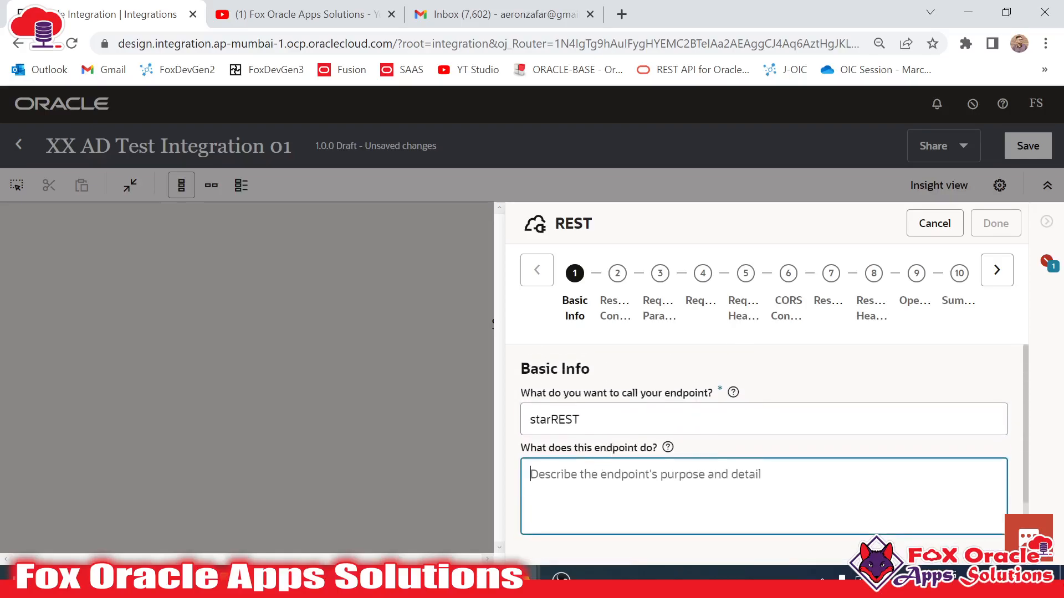
type("This")
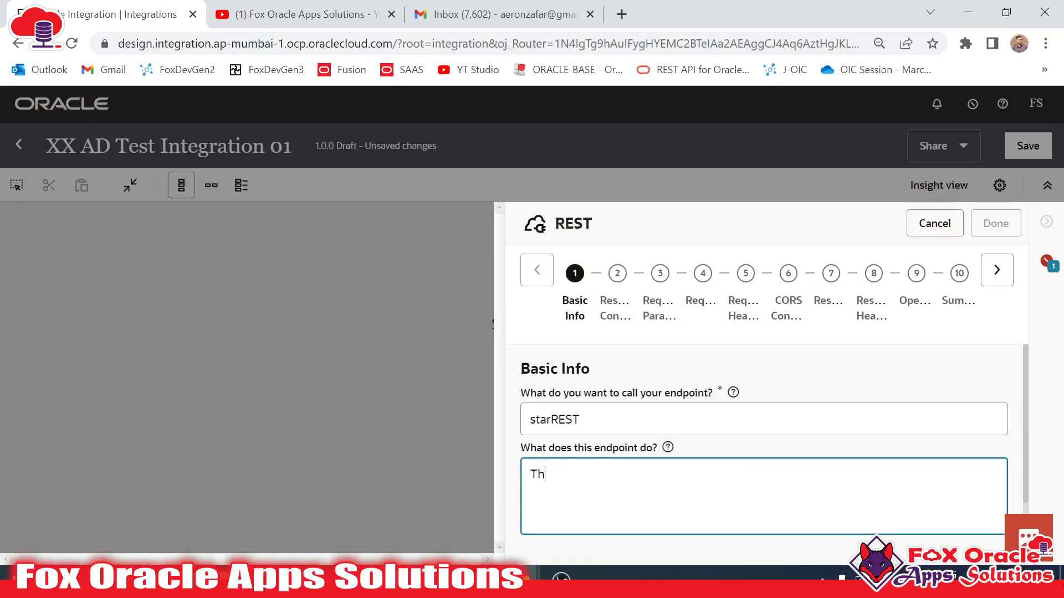
type("go")
type("use to i")
type("tart the integration.")
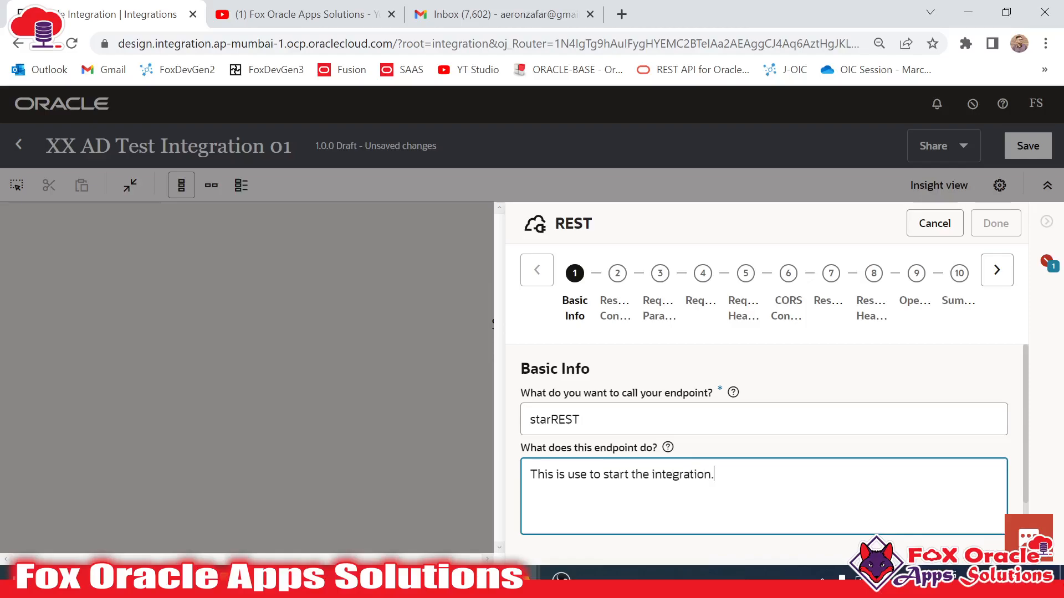
scroll(779, 506, "down", 2)
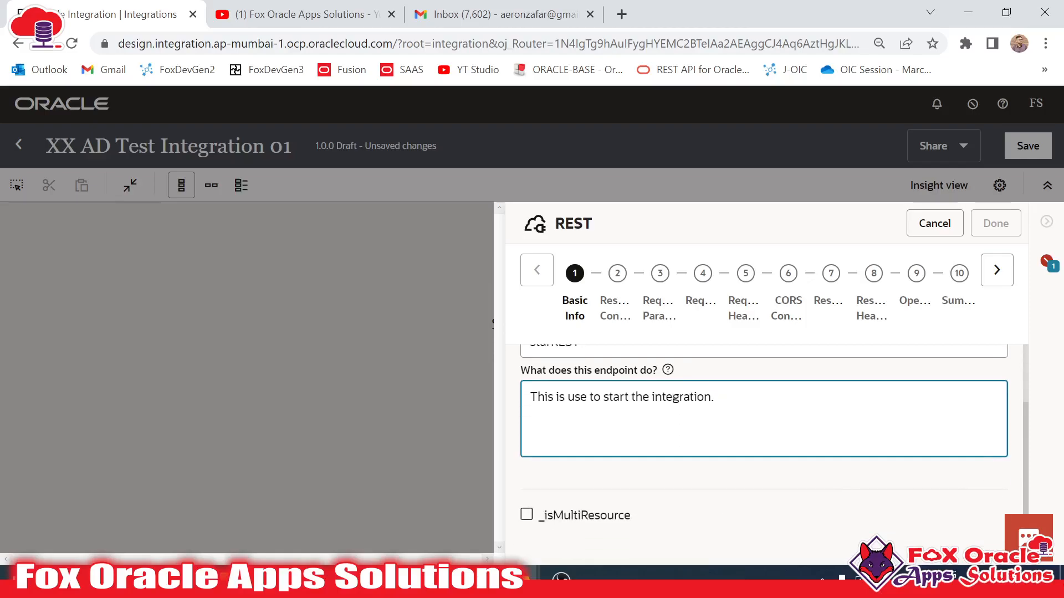
scroll(765, 443, "up", 2)
left_click(995, 279)
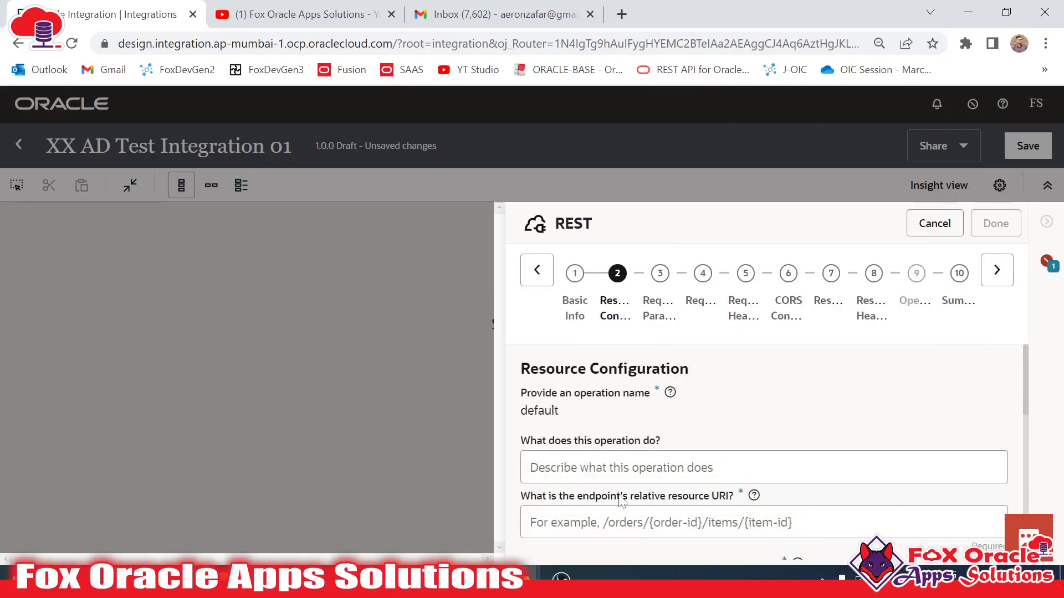
- Enter /test as the endpoint's relative resource URI
scroll(764, 449, "down", 1)
left_click(692, 439)
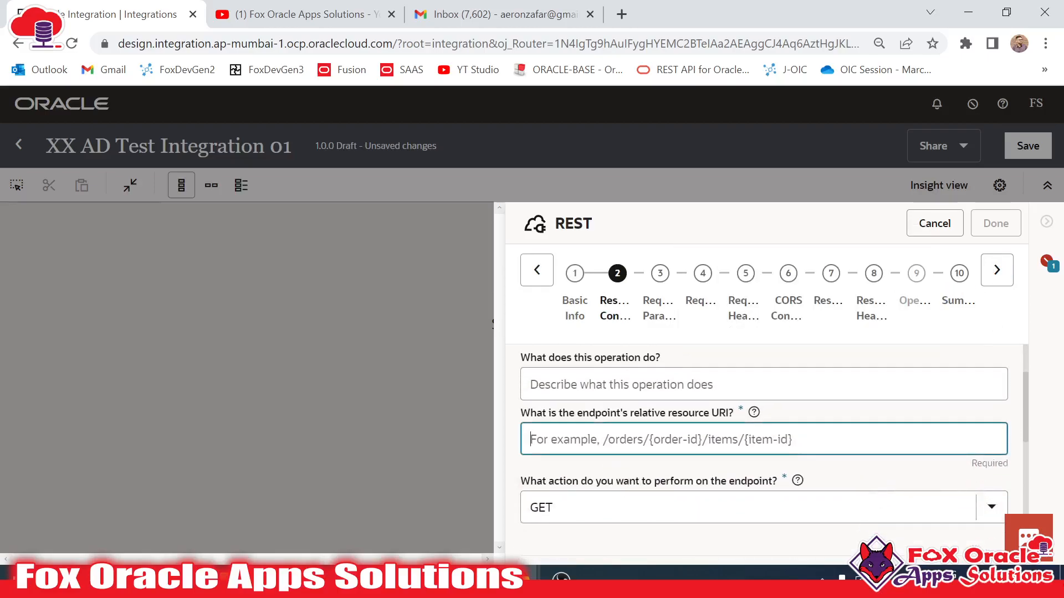
scroll(689, 453, "up", 1)
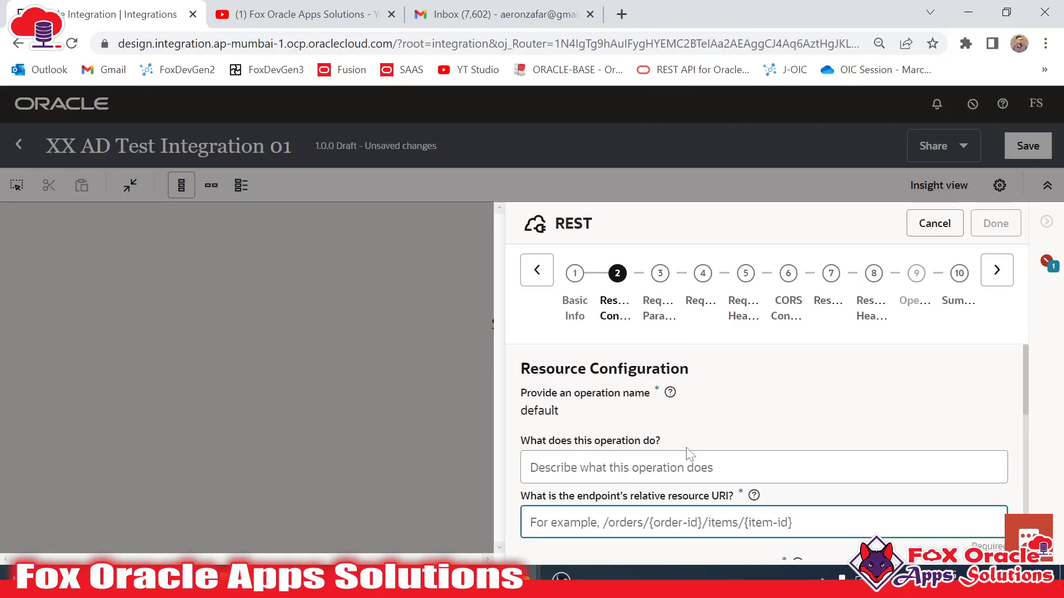
scroll(661, 462, "down", 1)
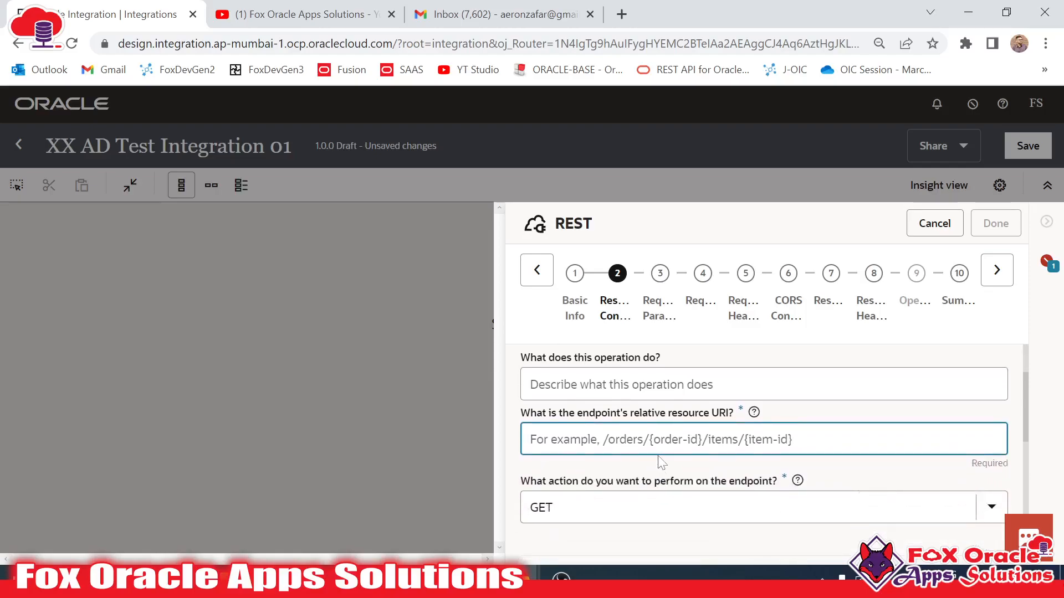
scroll(765, 453, "up", 1)
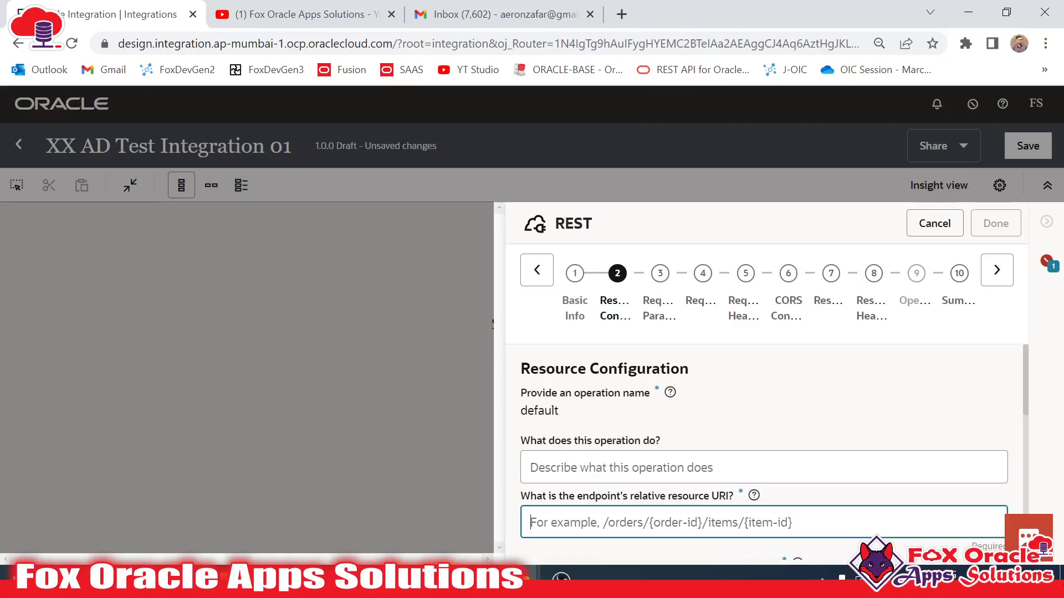
left_click(544, 411)
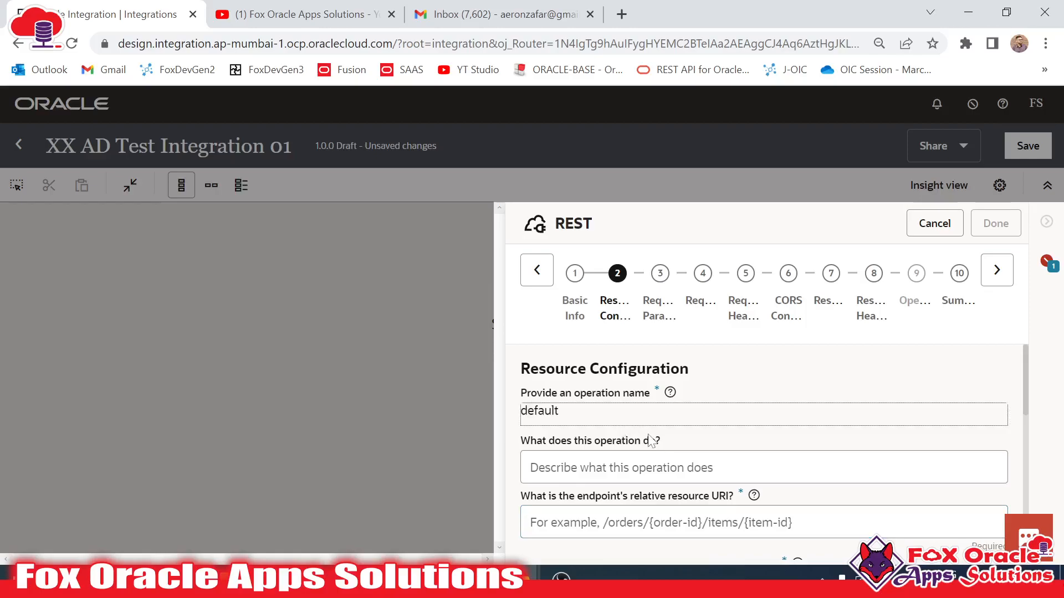
scroll(651, 441, "down", 2)
key("Tab")
scroll(665, 412, "up", 2)
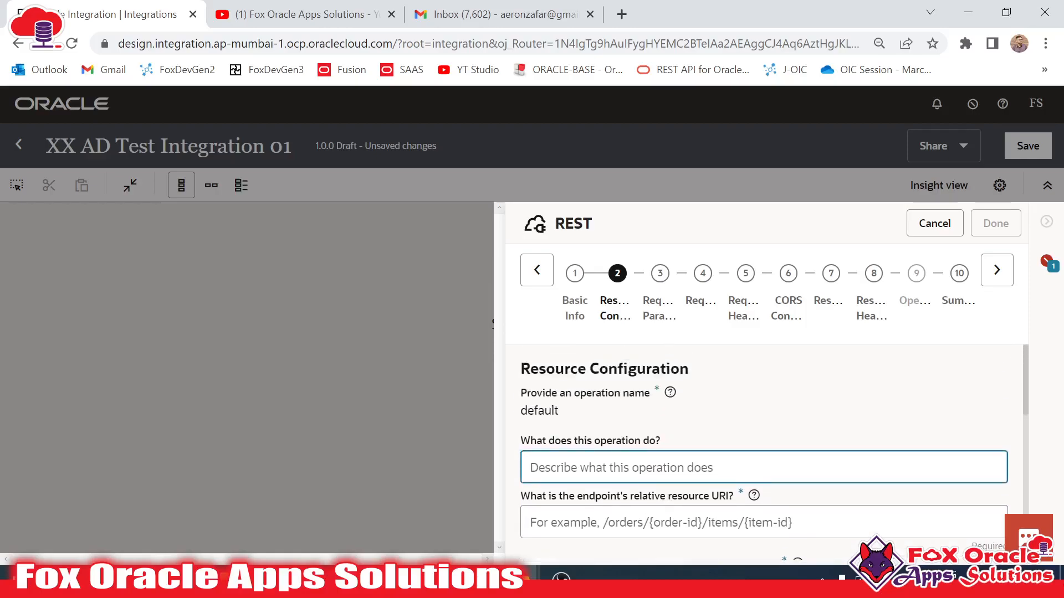
left_click(544, 412)
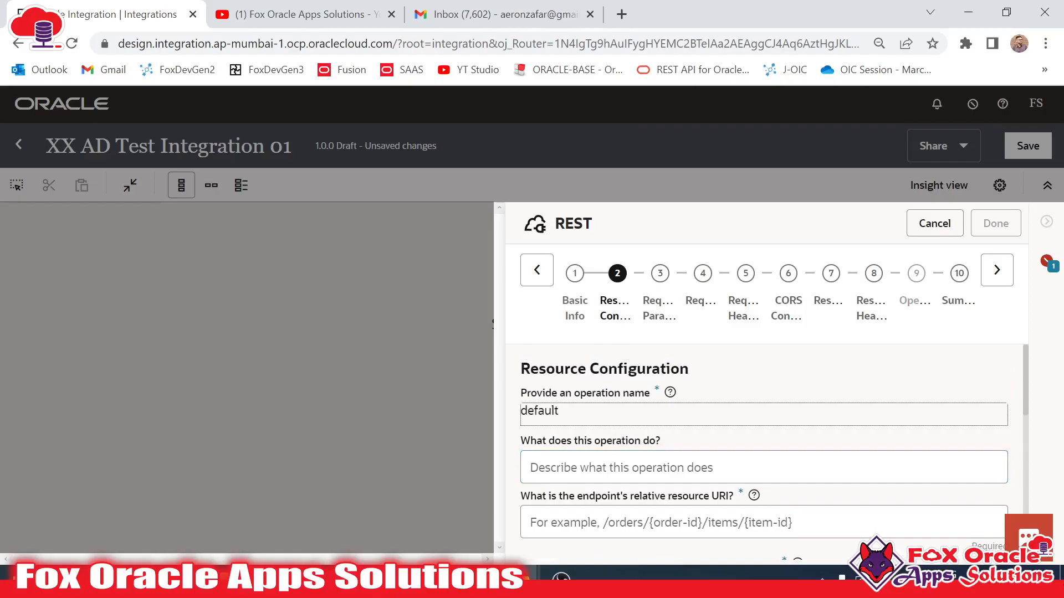
scroll(600, 435, "down", 2)
key("Tab")
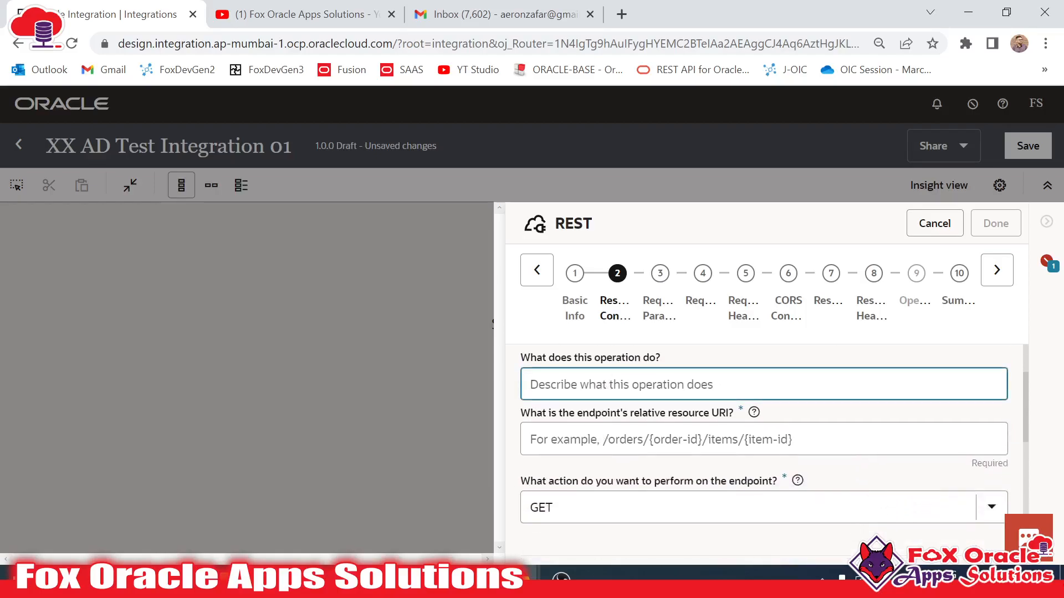
left_click(660, 439)
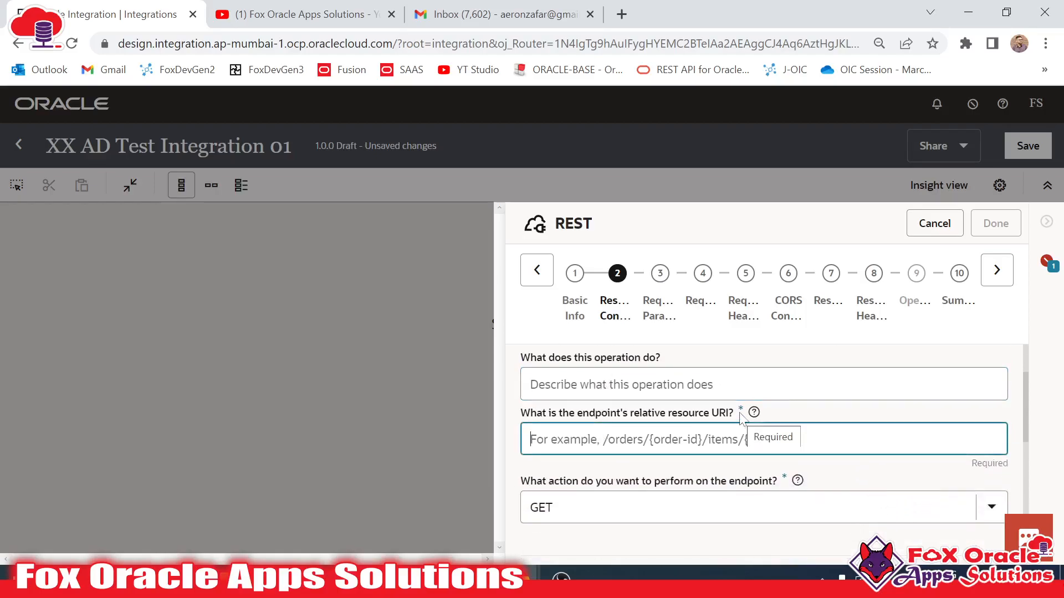
type("/test")
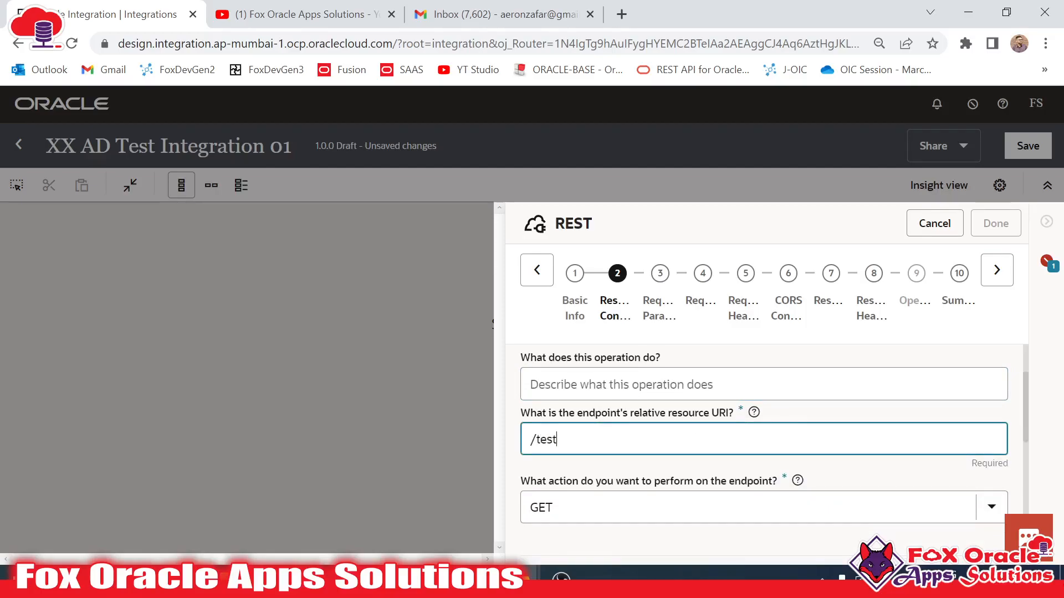
- Keep GET as the HTTP action and review the remaining resource options
scroll(594, 472, "down", 2)
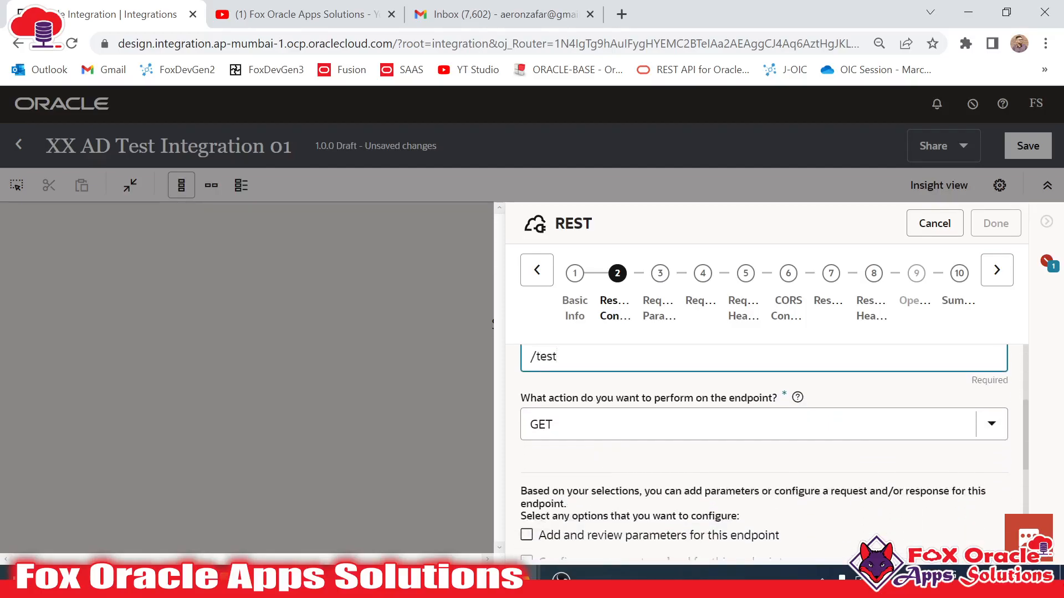
left_click(617, 430)
scroll(616, 437, "up", 3)
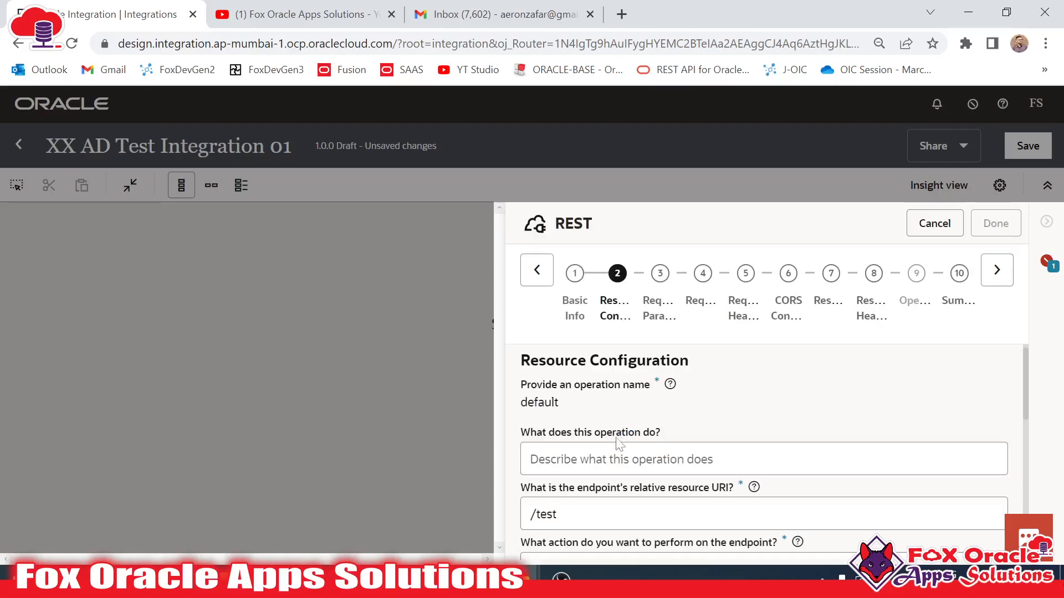
scroll(641, 443, "down", 3)
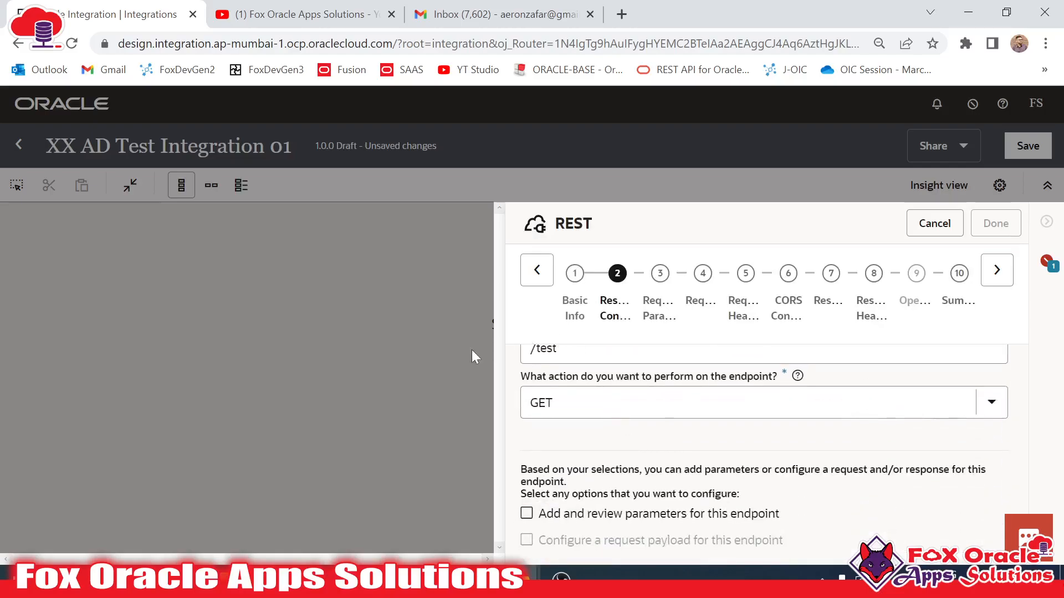
left_click(789, 414)
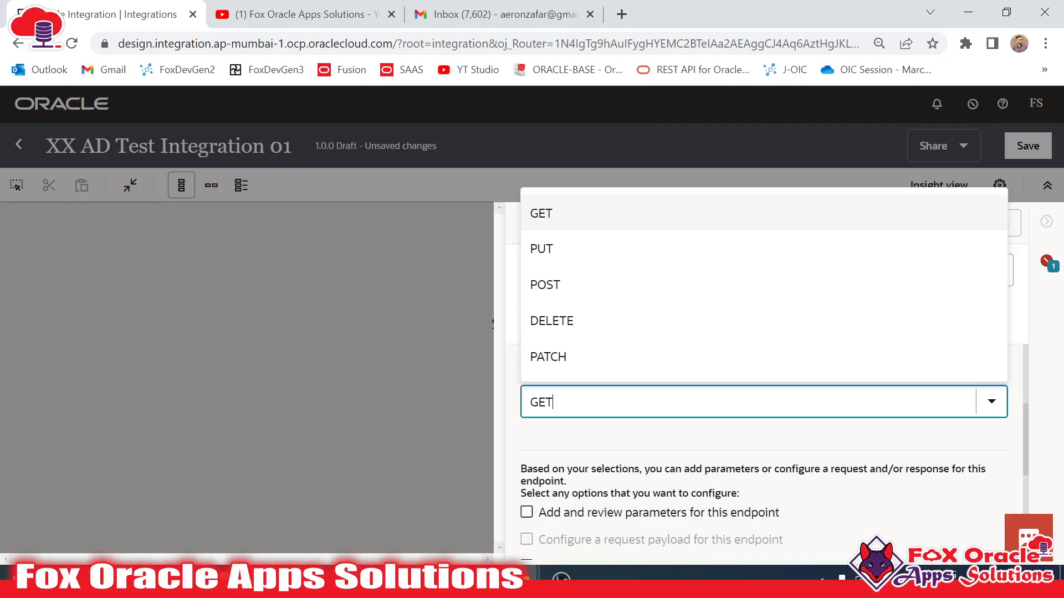
left_click(538, 219)
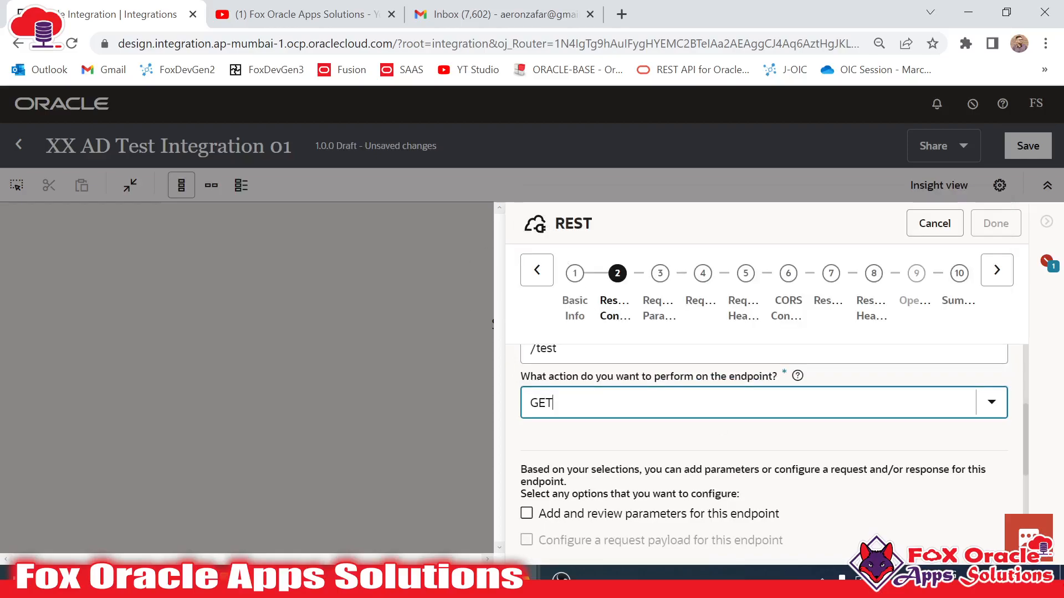
scroll(659, 428, "down", 3)
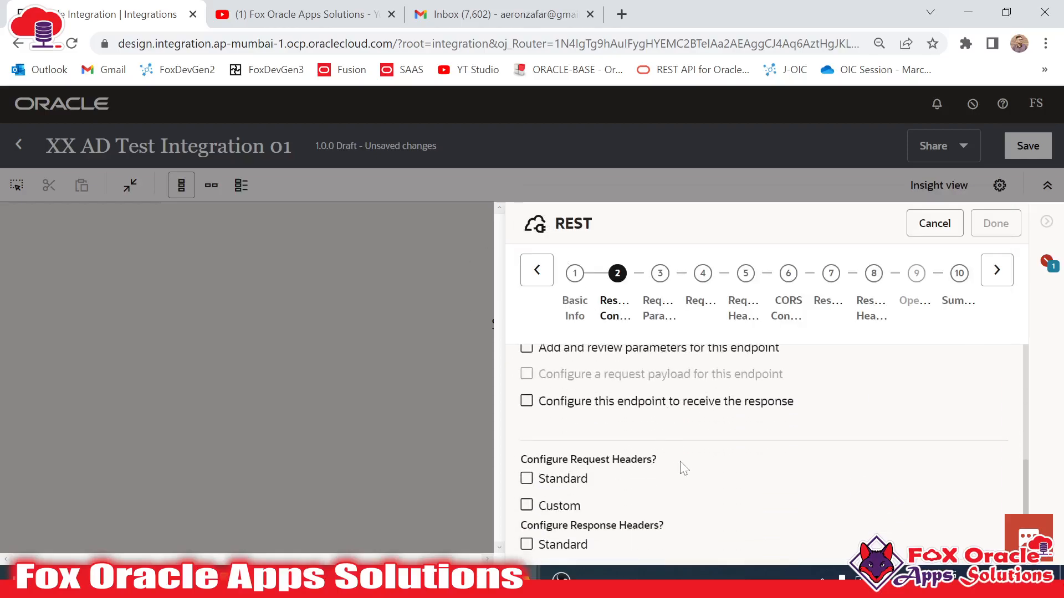
scroll(684, 468, "down", 2)
scroll(683, 468, "up", 4)
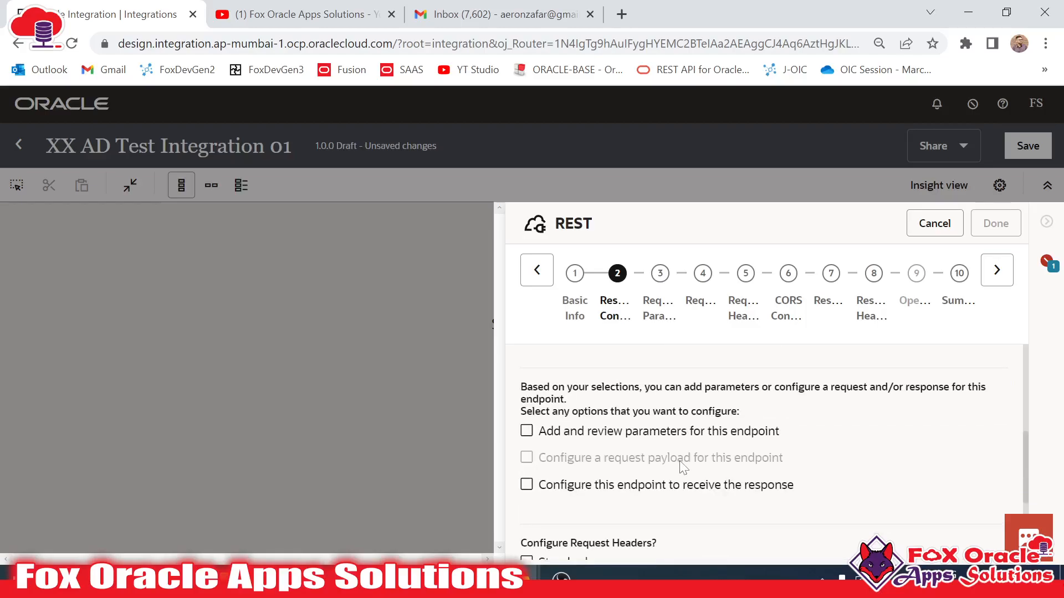
scroll(764, 422, "up", 2)
scroll(591, 438, "up", 1)
scroll(591, 438, "down", 5)
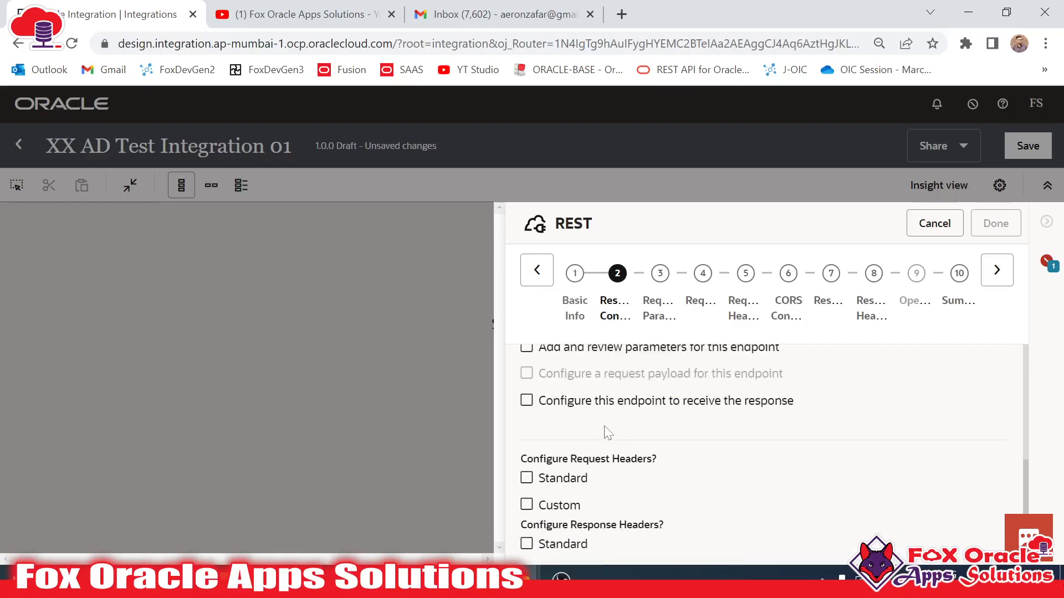
scroll(609, 433, "up", 1)
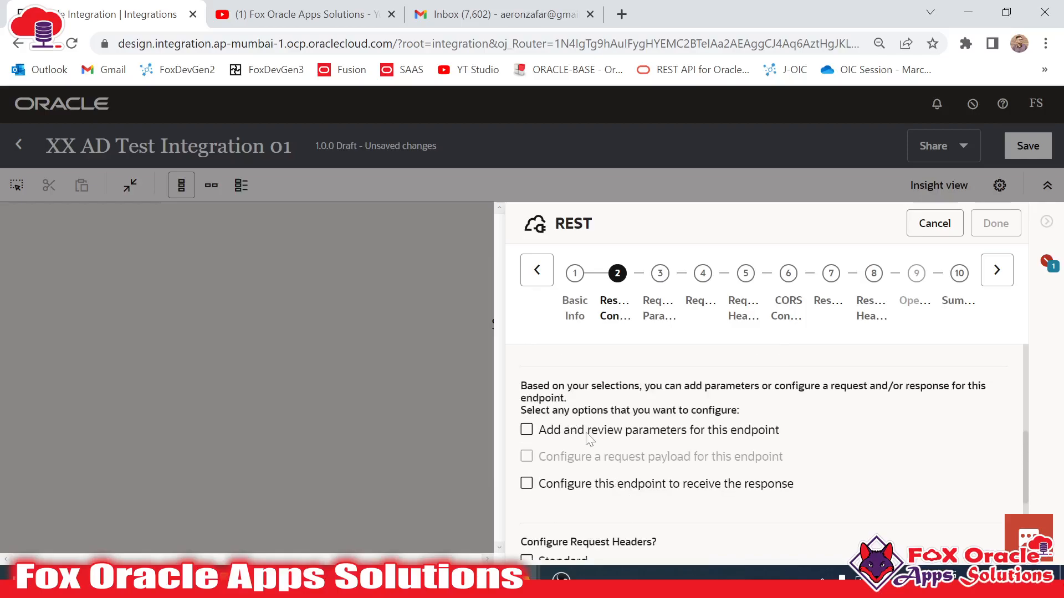
scroll(607, 465, "down", 1)
scroll(607, 465, "down", 3)
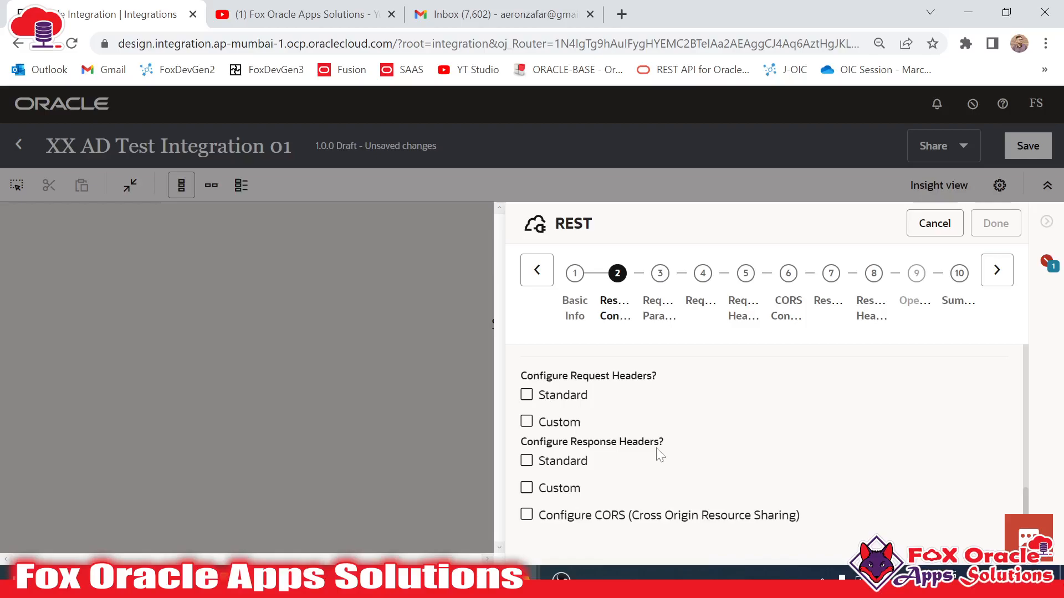
scroll(687, 449, "up", 3)
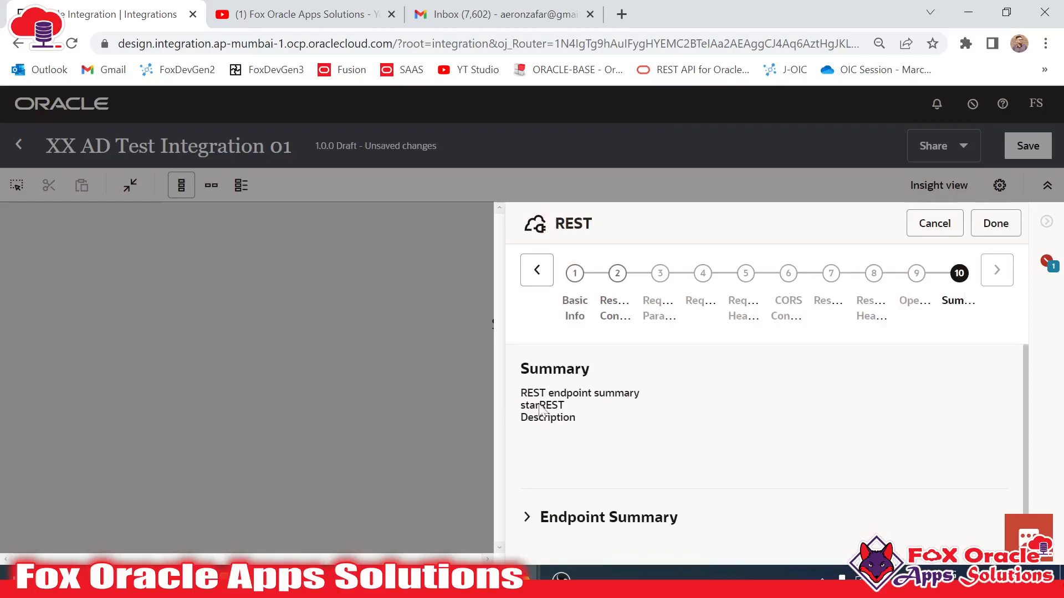
- Check the endpoint summary (URI /test, method GET) and finish the REST trigger wizard
left_click(527, 517)
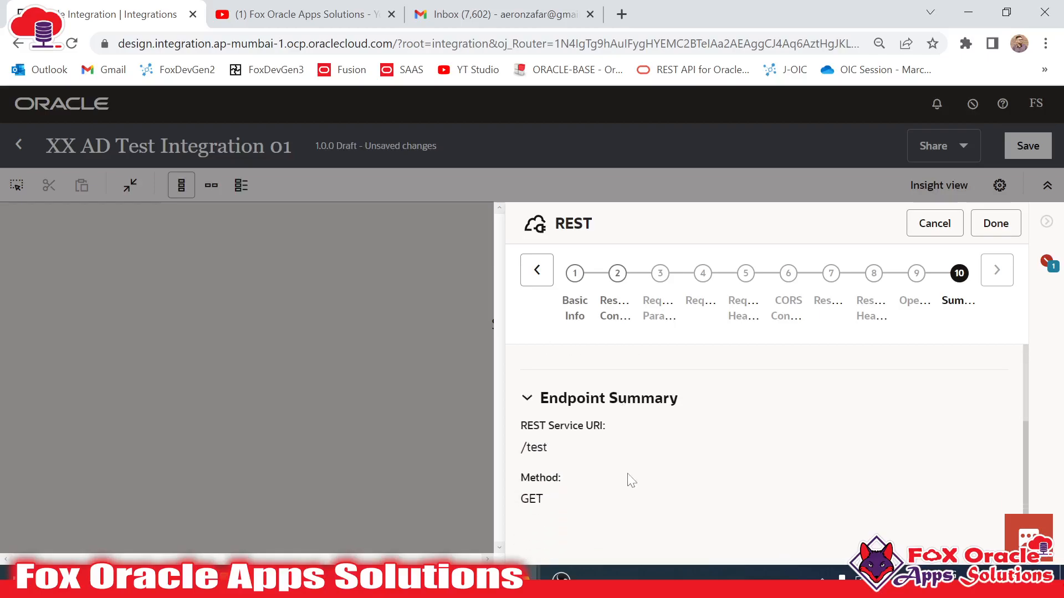
left_click(534, 448)
left_click(533, 500)
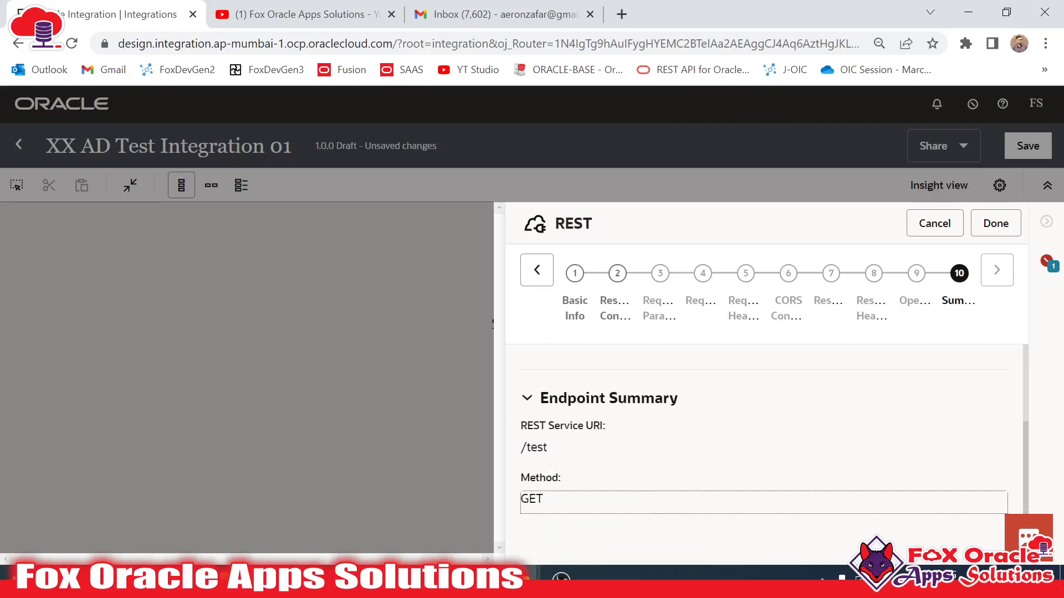
left_click(992, 224)
left_click(993, 223)
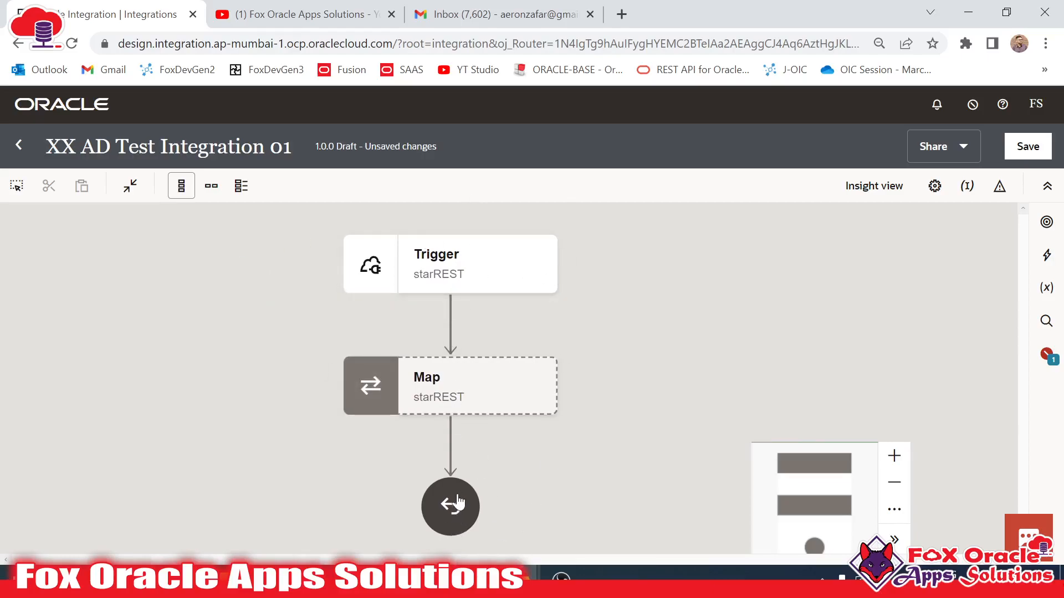
- Switch the starREST flow canvas to the horizontal layout
left_click(453, 398)
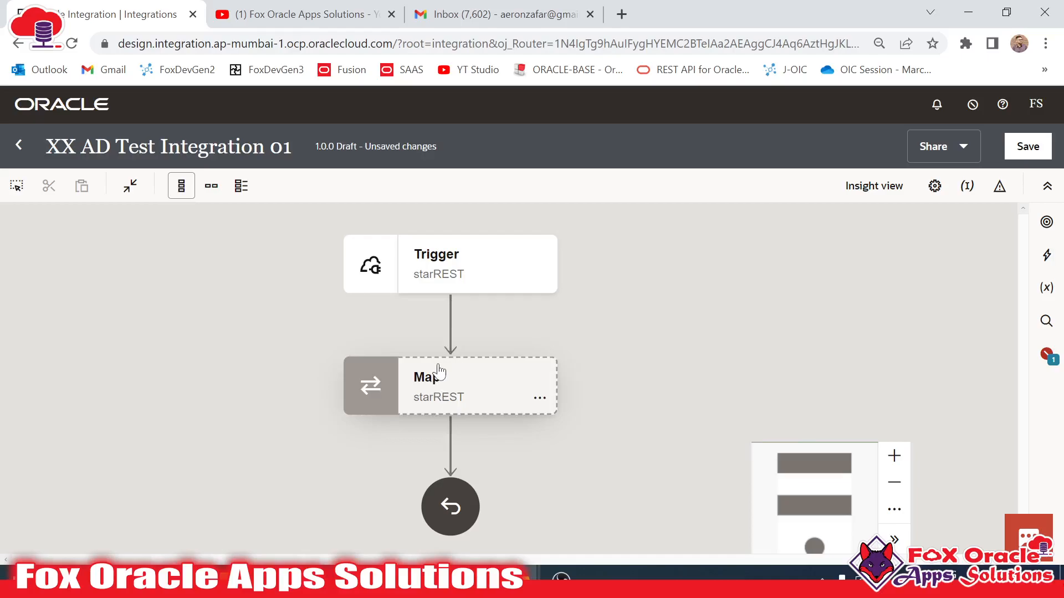
left_click(211, 185)
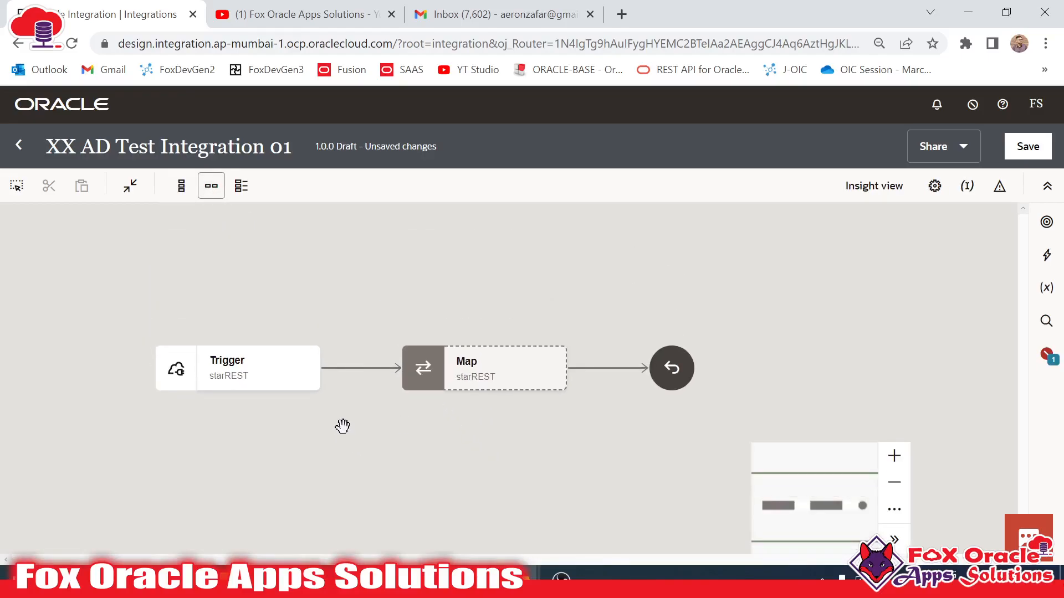
left_click(203, 354)
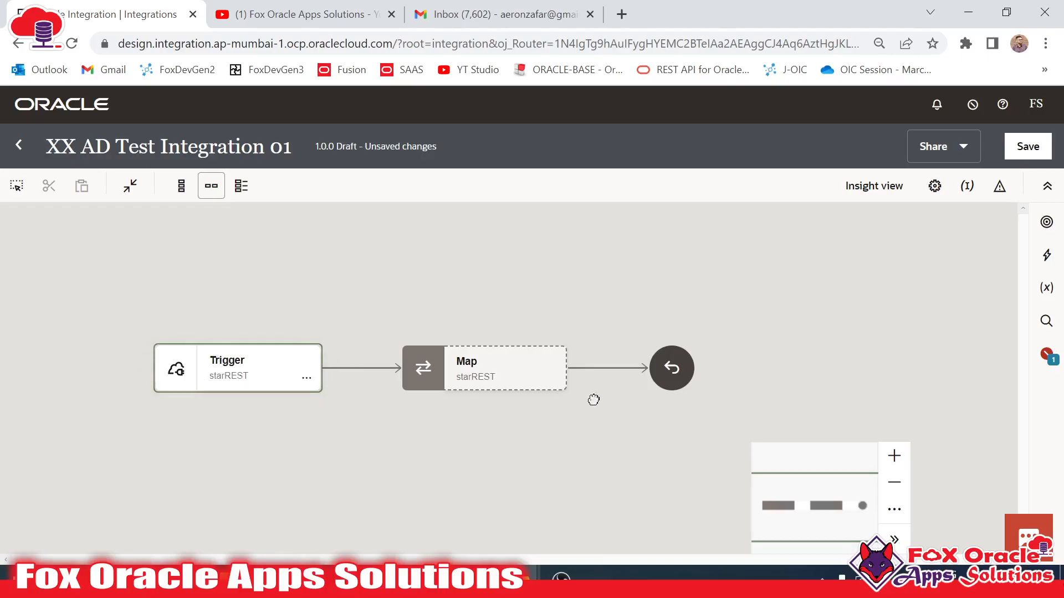
left_click(673, 367)
- Insert Logger1 between Trigger and Map, always logging 'This is my first App Driven (Application) Integration'
left_click(1046, 255)
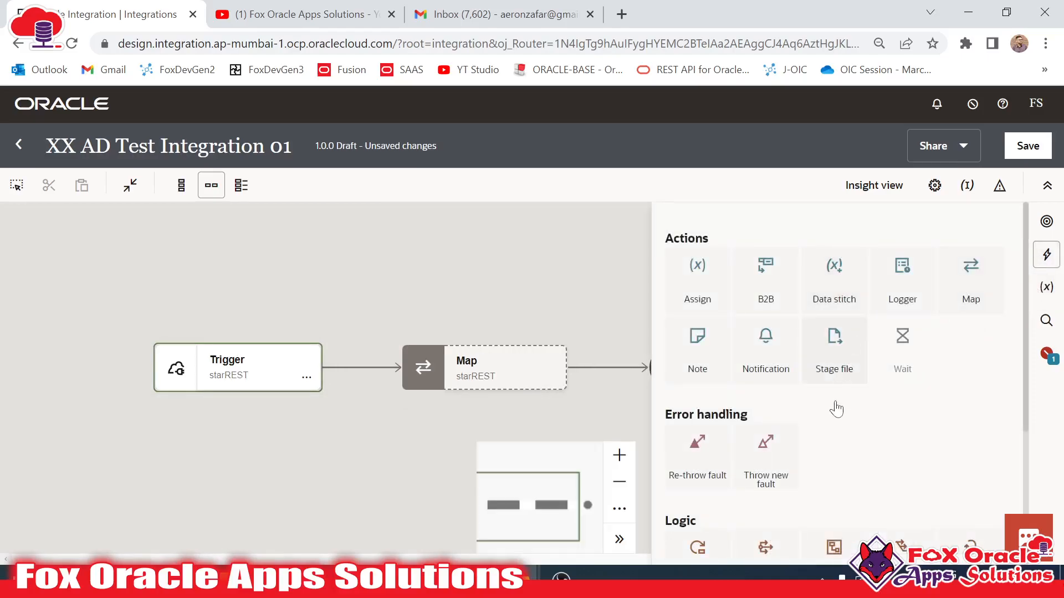
left_click_drag(902, 304, 343, 355)
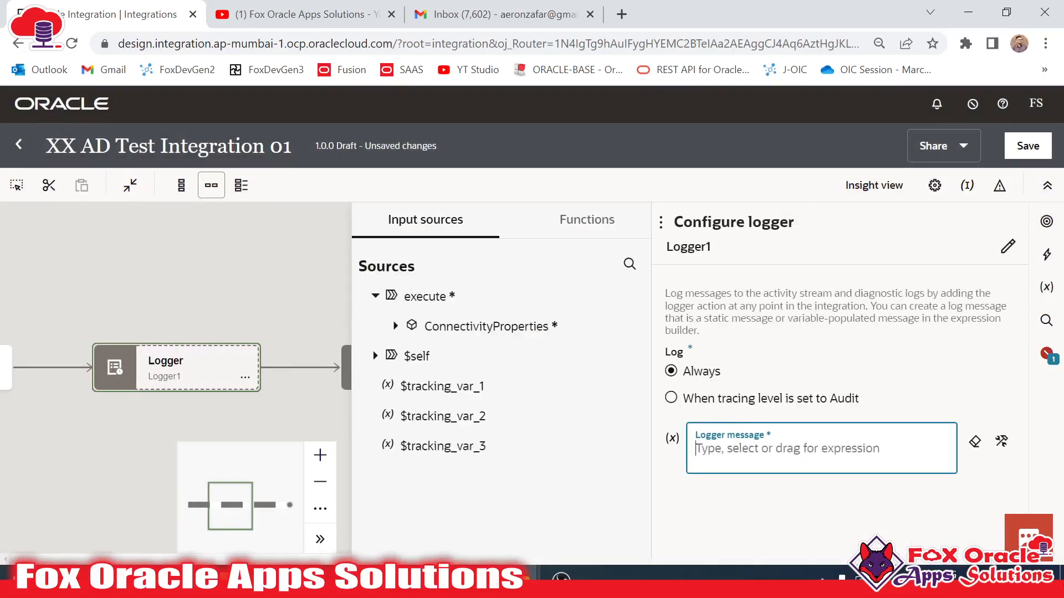
left_click(696, 449)
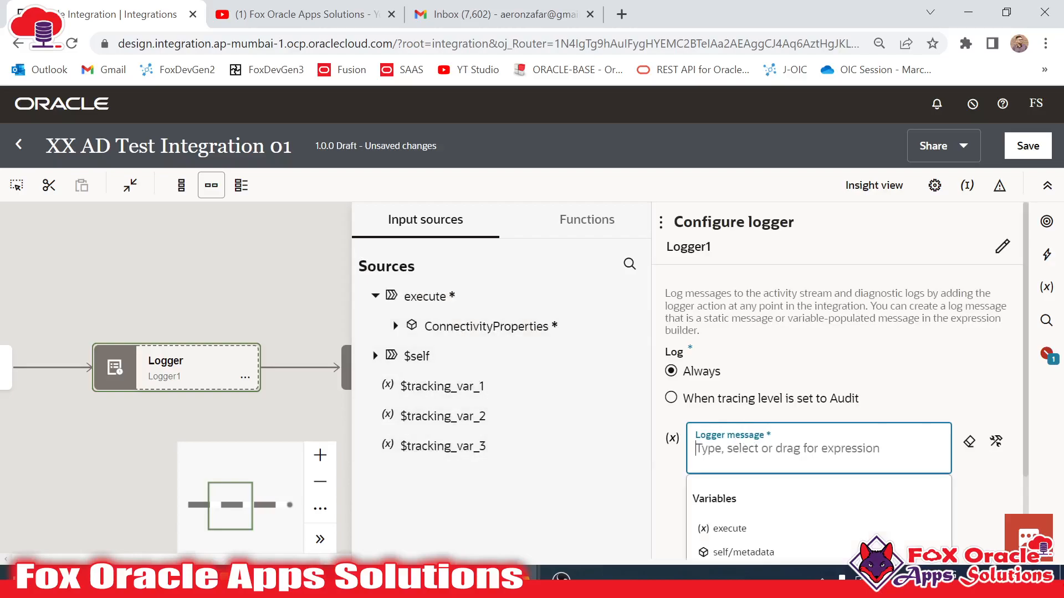
type("\"Thjos ")
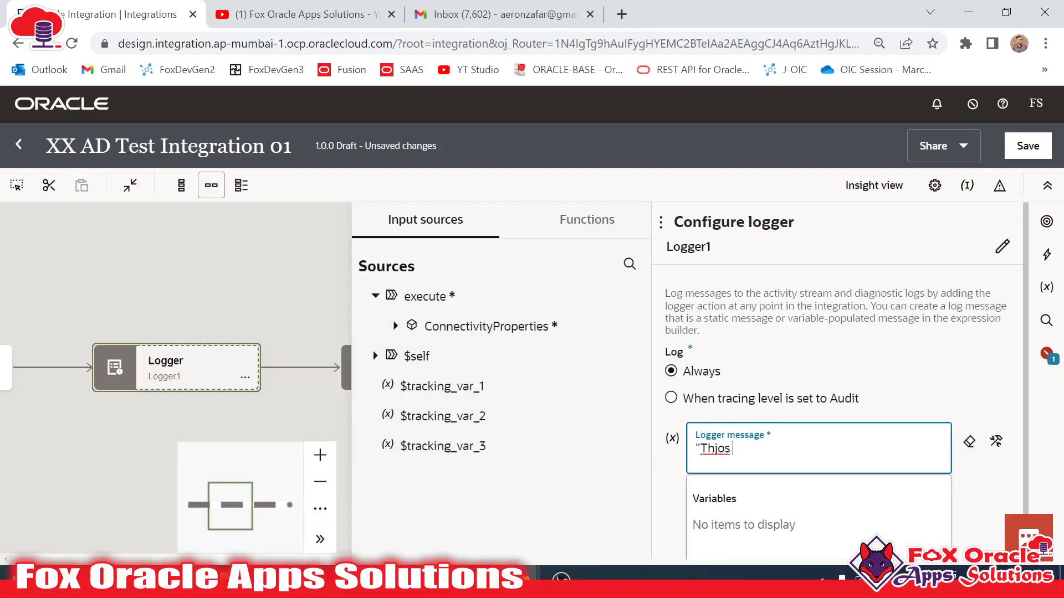
key("BackSpace")
key("BackSpace")
key("BackSpace")
key("BackSpace")
type("is is my first App ")
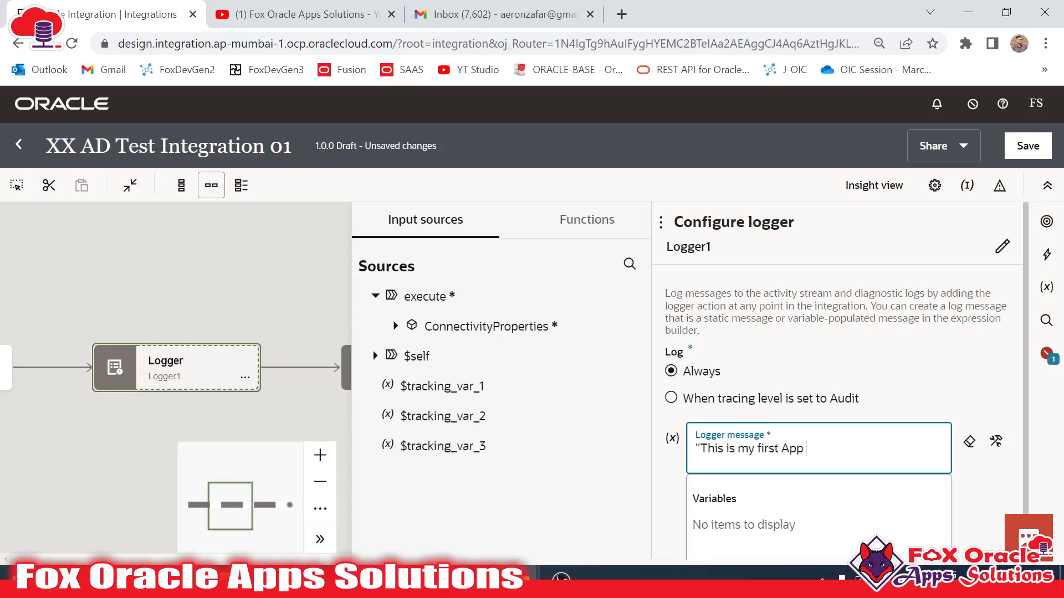
type("Diriven (Application")
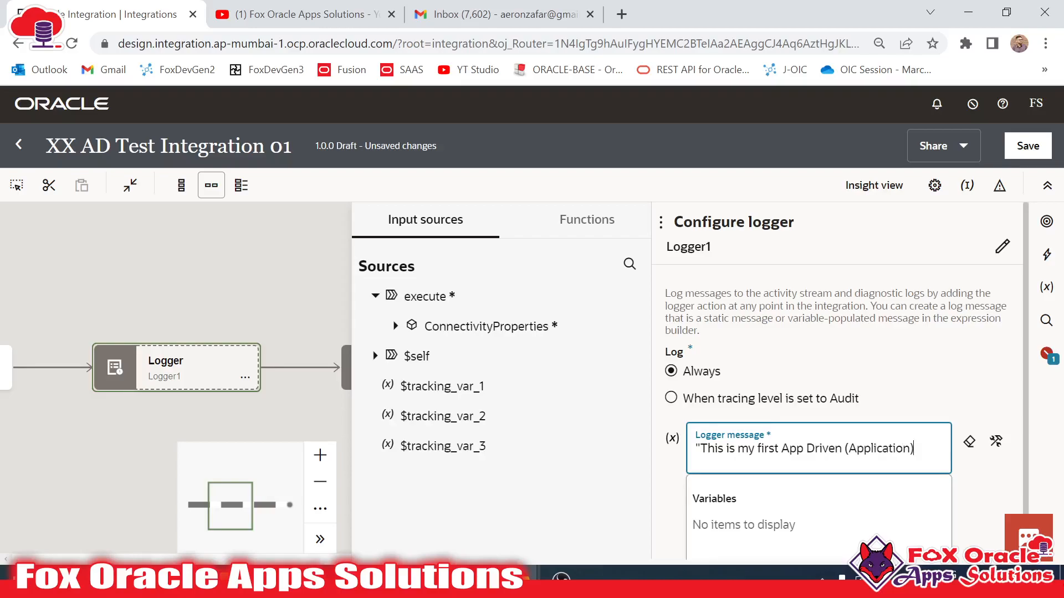
type(") Integration\"")
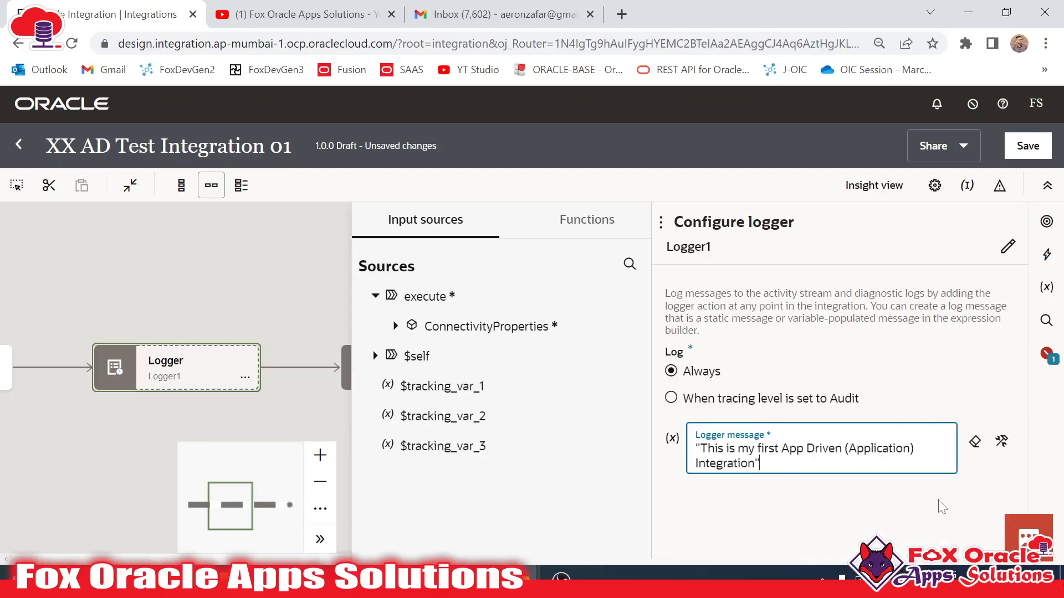
left_click(299, 269)
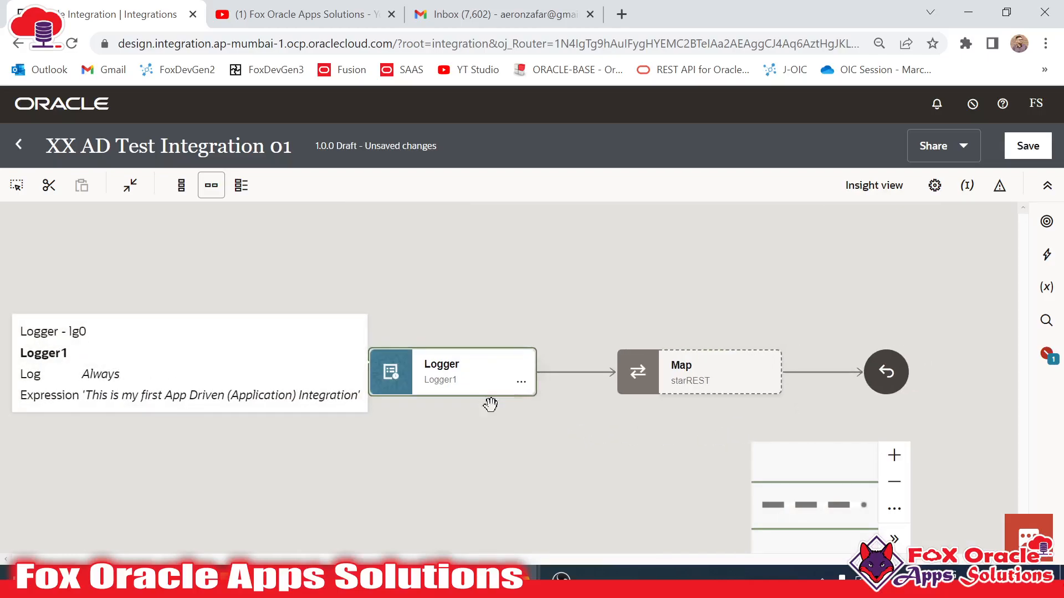
- Insert a Notification step after the Logger in the flow
left_click(1046, 254)
scroll(874, 399, "down", 5)
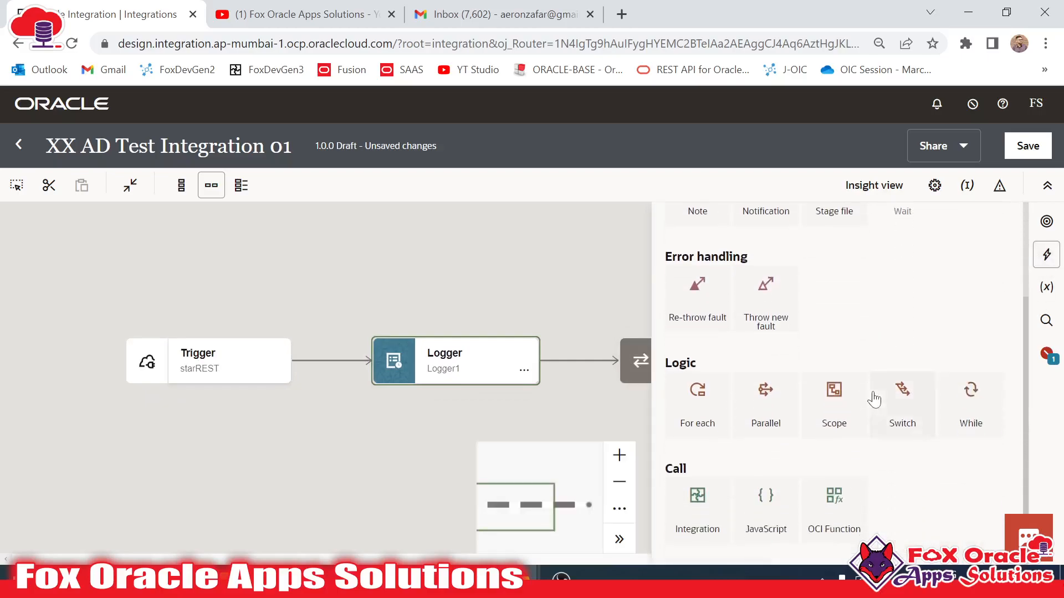
scroll(880, 410, "up", 5)
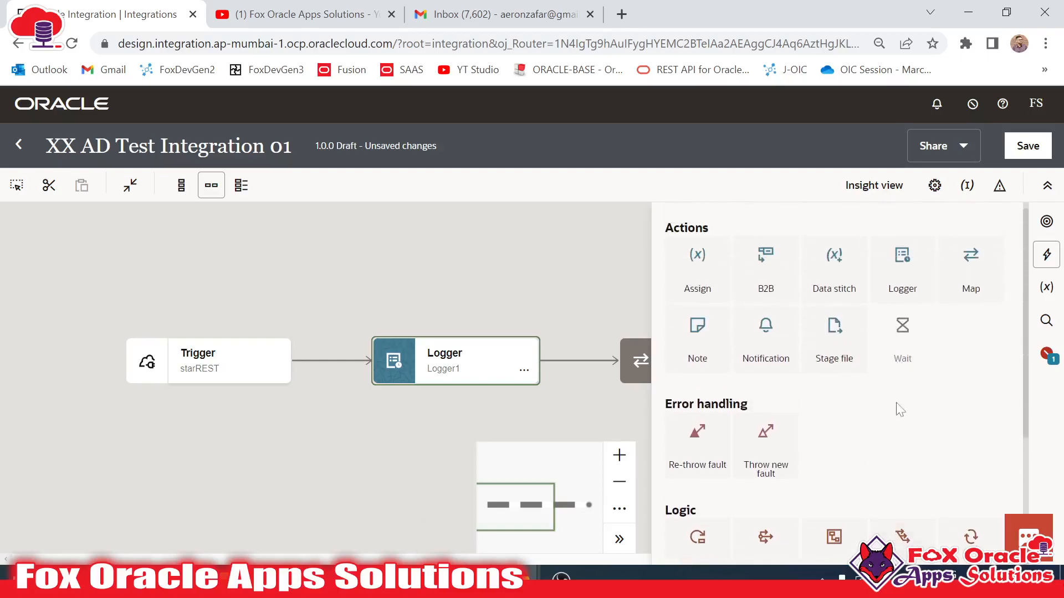
scroll(820, 388, "up", 1)
left_click_drag(776, 356, 578, 360)
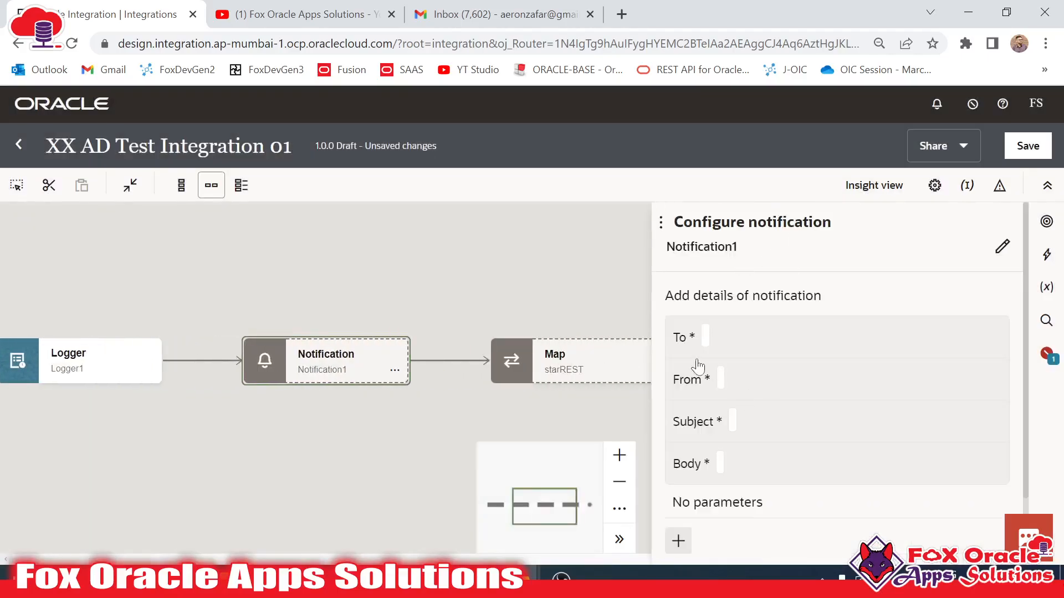
- Fill the To expression with the recipient's quoted Gmail address and start the no-reply Oracle From address
left_click(703, 336)
left_click(755, 395)
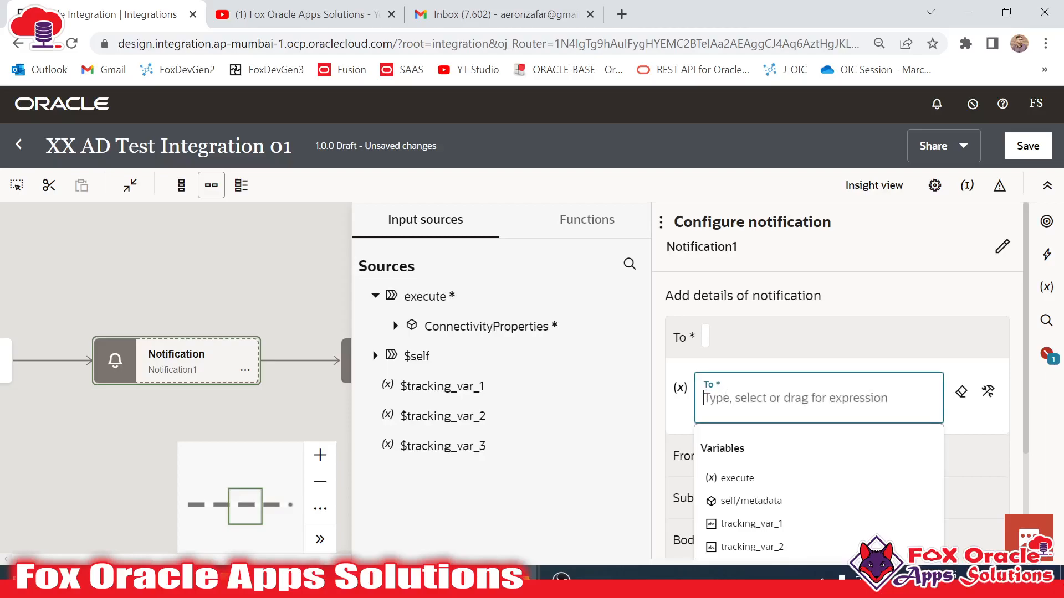
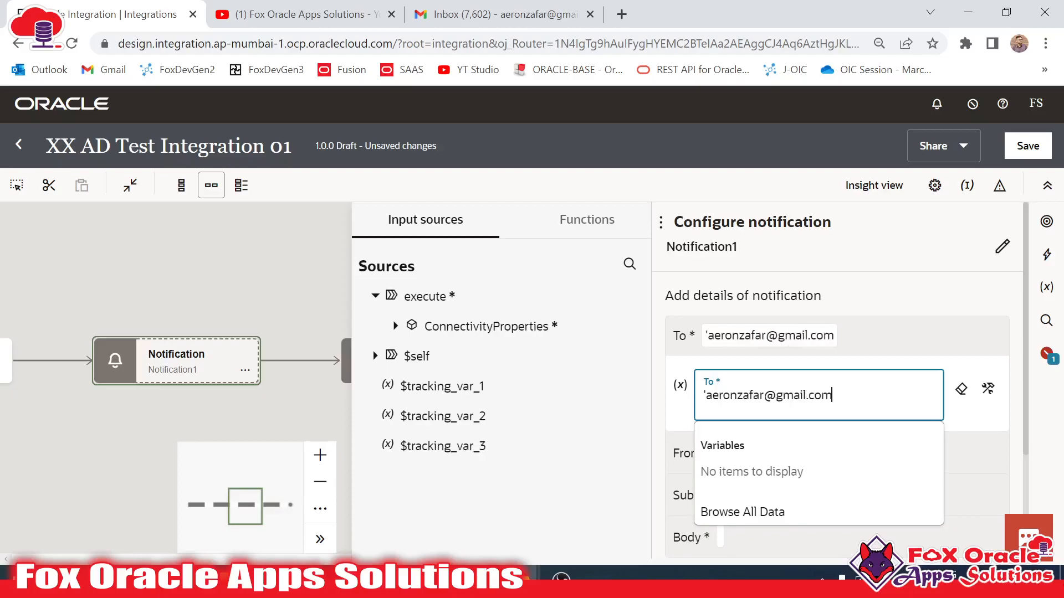
type("'")
left_click(716, 461)
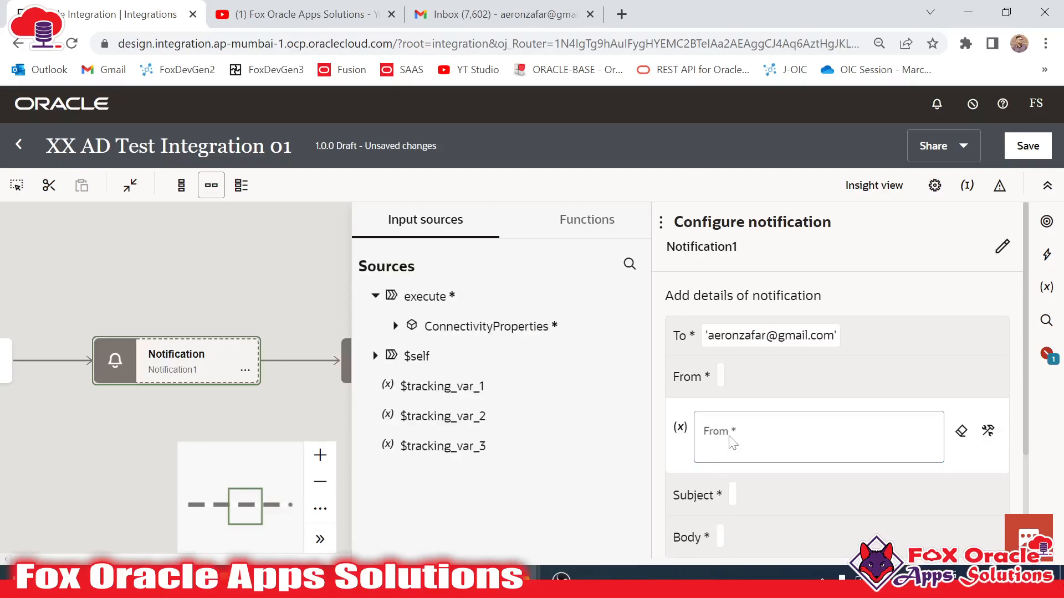
left_click(734, 441)
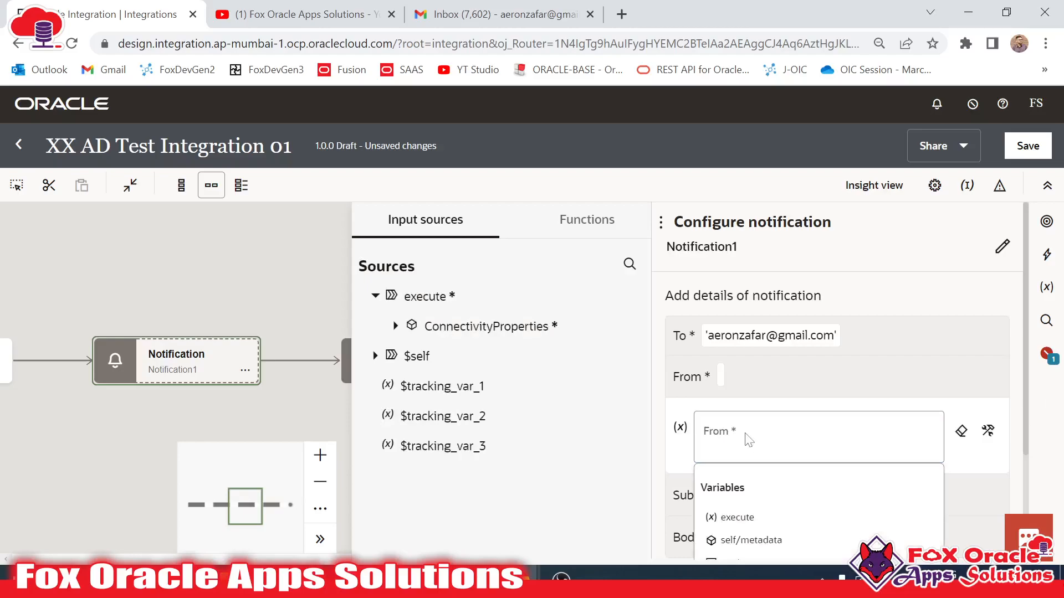
left_click(734, 441)
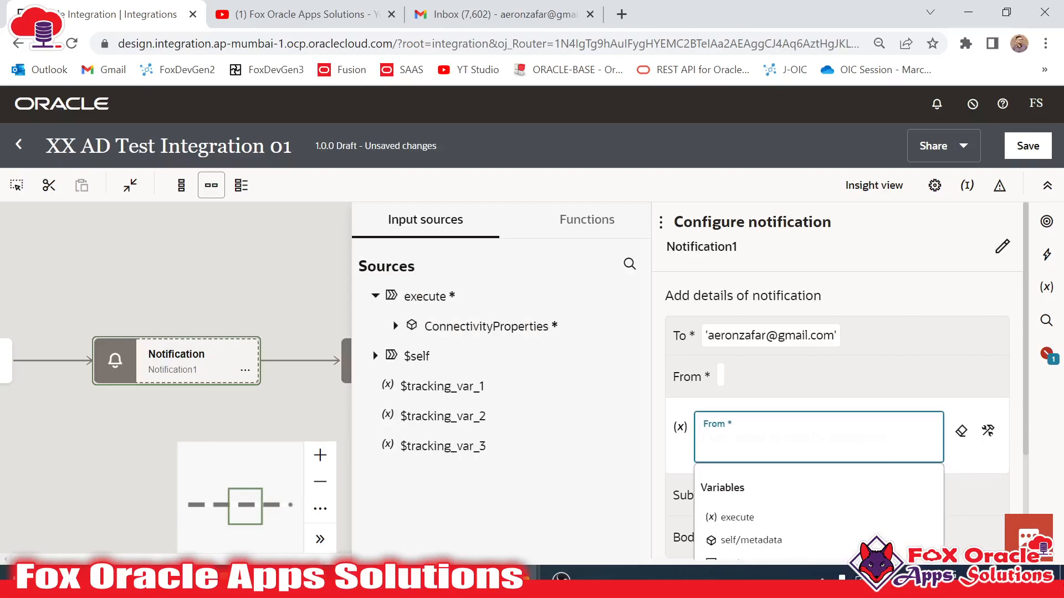
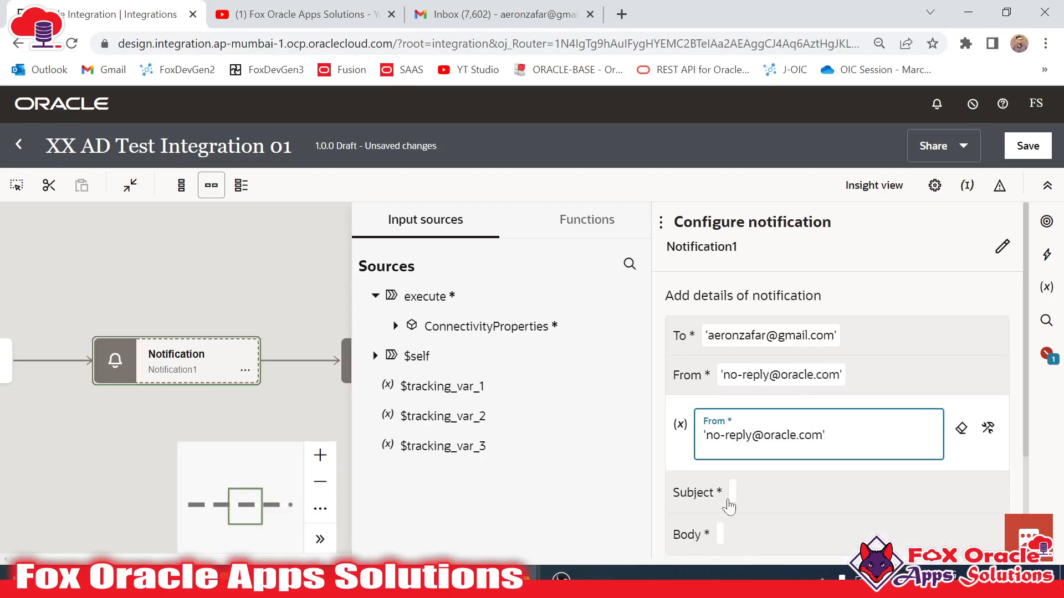
- Set the notification subject to 'This is Test email for Application Integration'
left_click(729, 502)
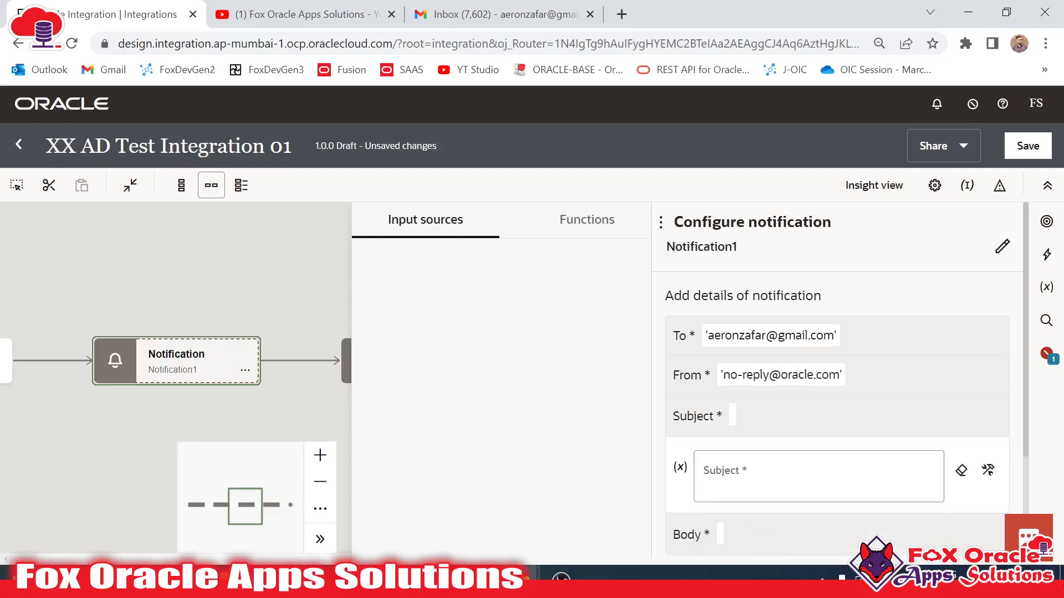
type("This is ")
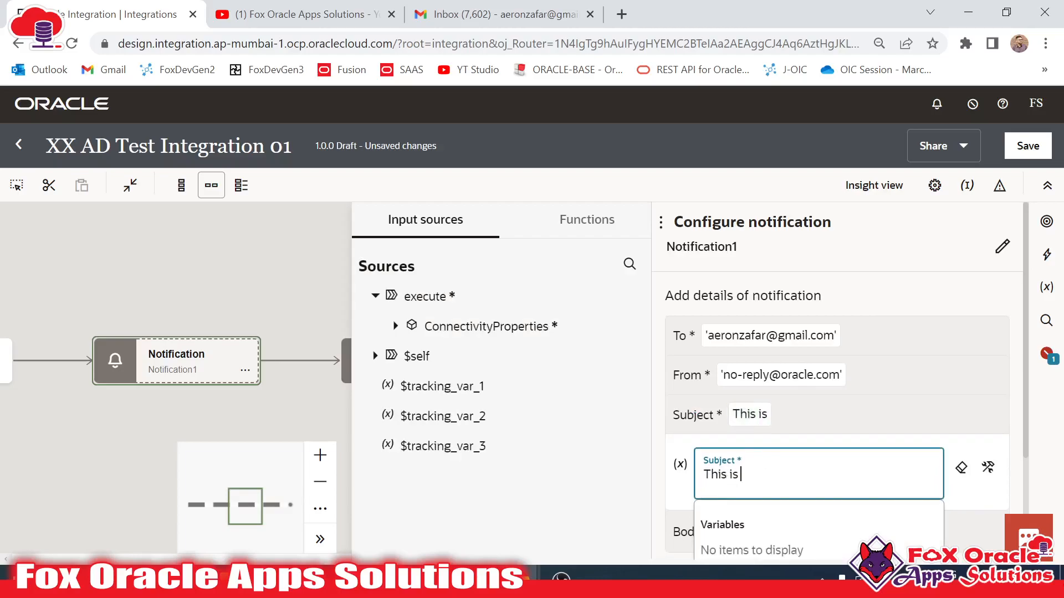
type("Test")
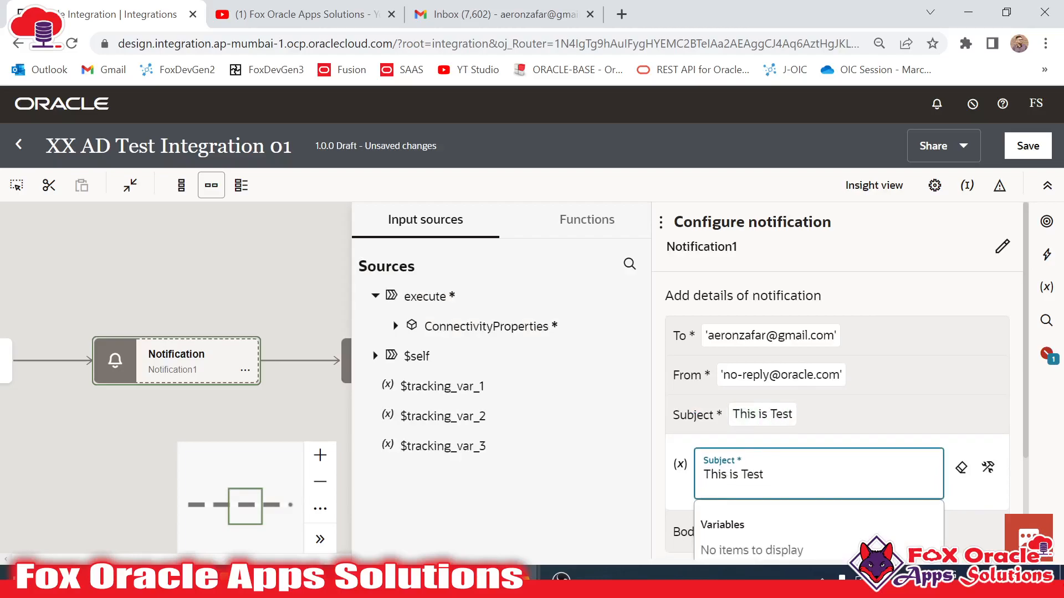
type(" email for APplic")
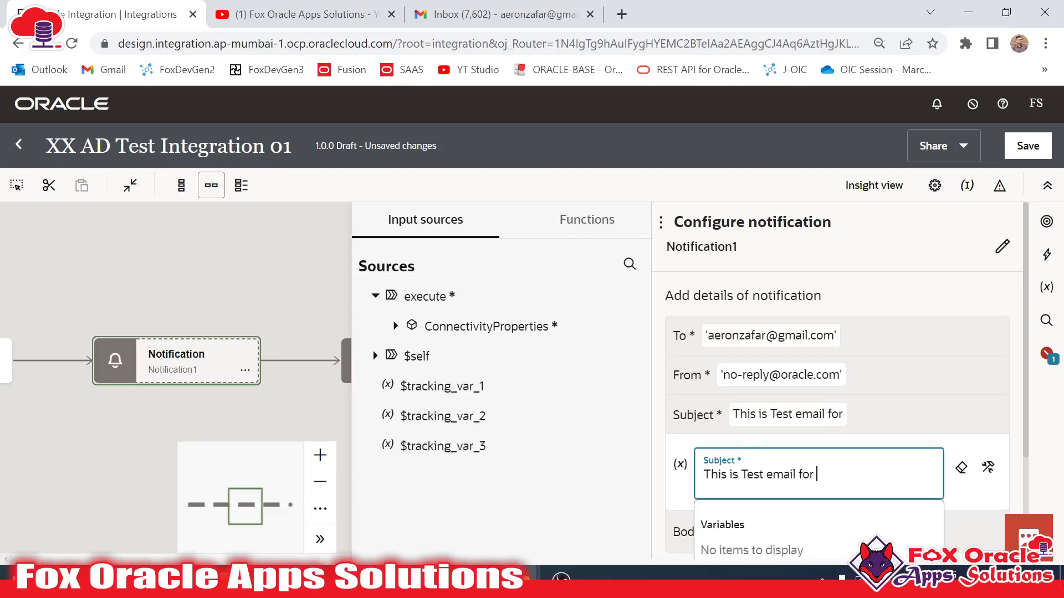
key("BackSpace")
key("BackSpace")
key("BackSpace")
key("BackSpace")
key("BackSpace")
type("pplication Integration")
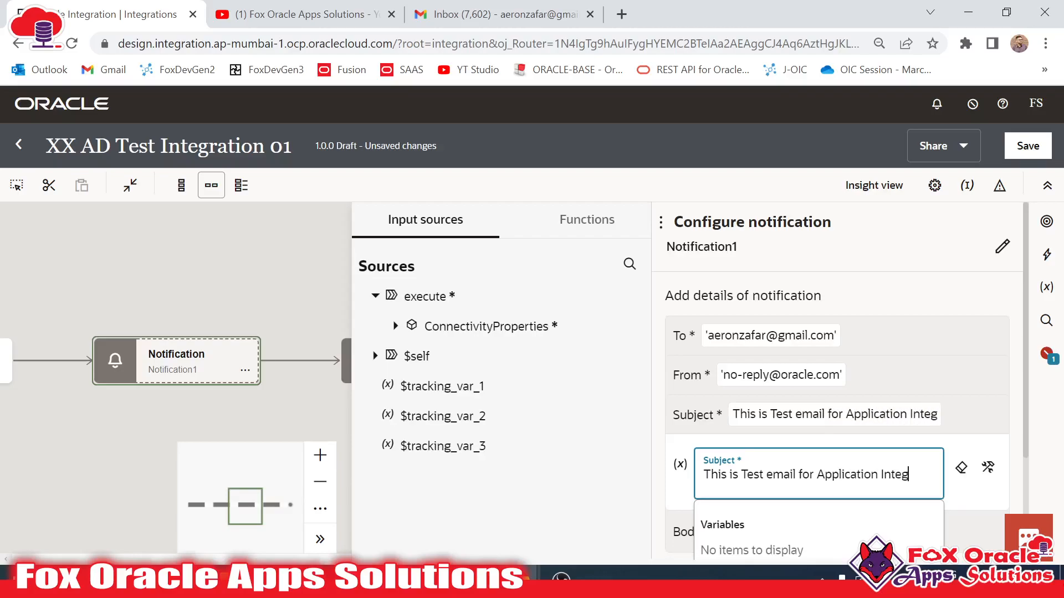
scroll(831, 387, "down", 2)
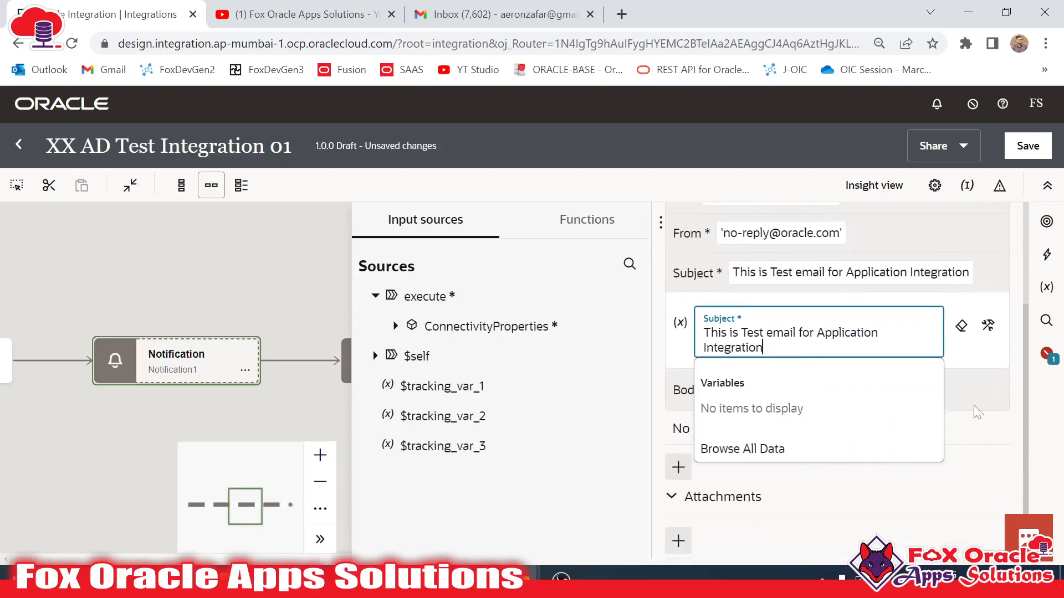
- Write the email body 'Hi Team, This is the first App driven (Application) Integration'
left_click(719, 390)
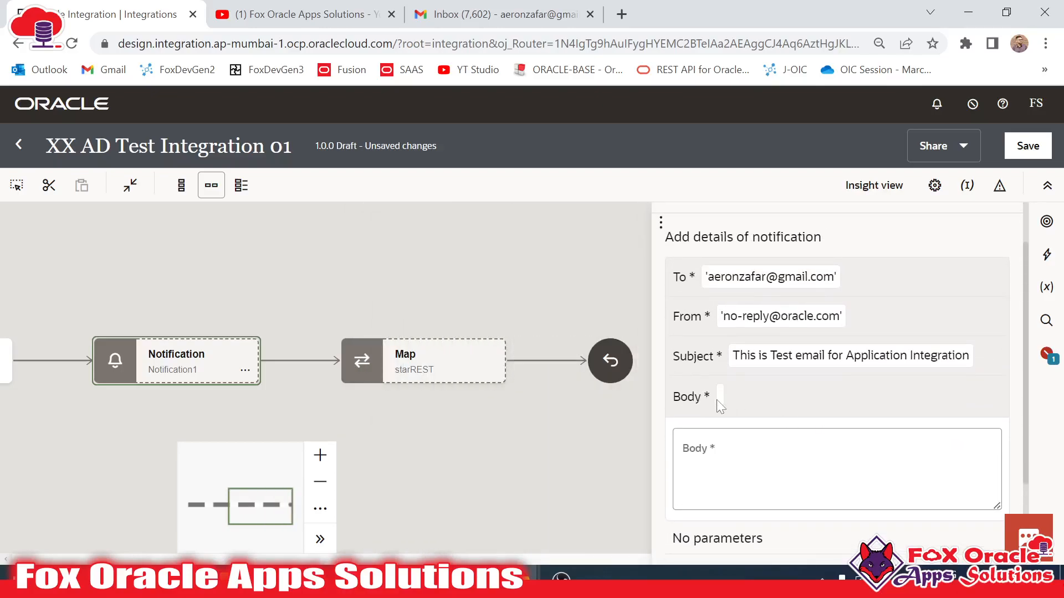
left_click(718, 397)
left_click(719, 400)
scroll(723, 399, "down", 2)
left_click(743, 388)
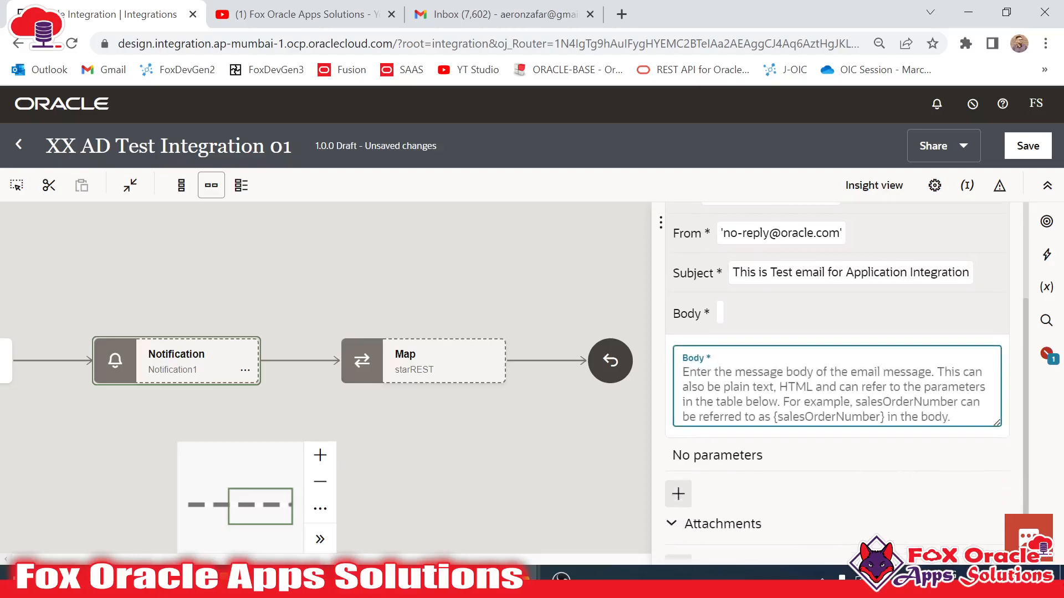
type("Hi Team, ")
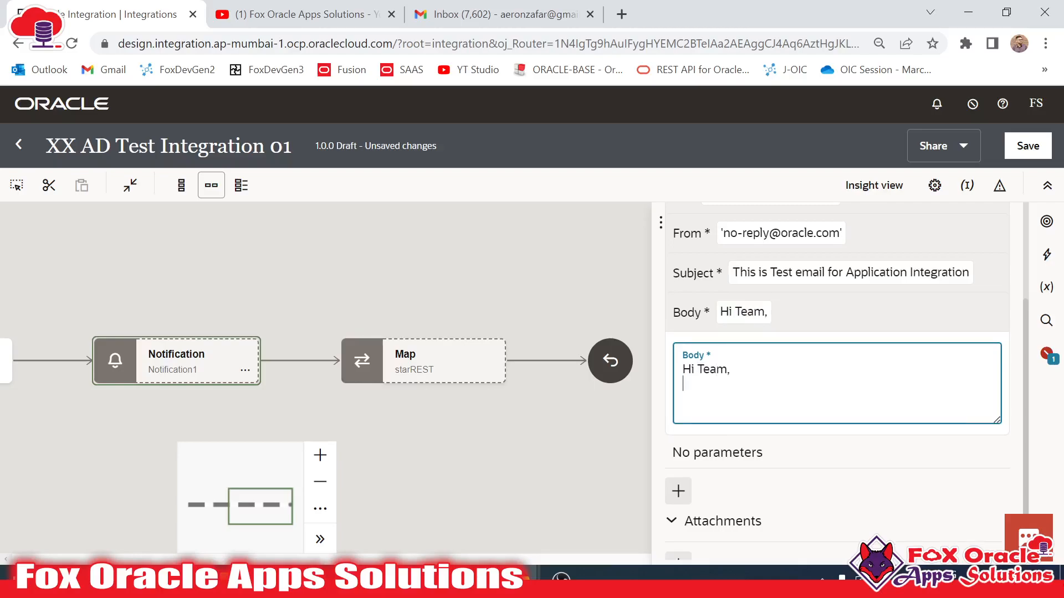
type("This")
key("BackSpace")
key("BackSpace")
type("his i")
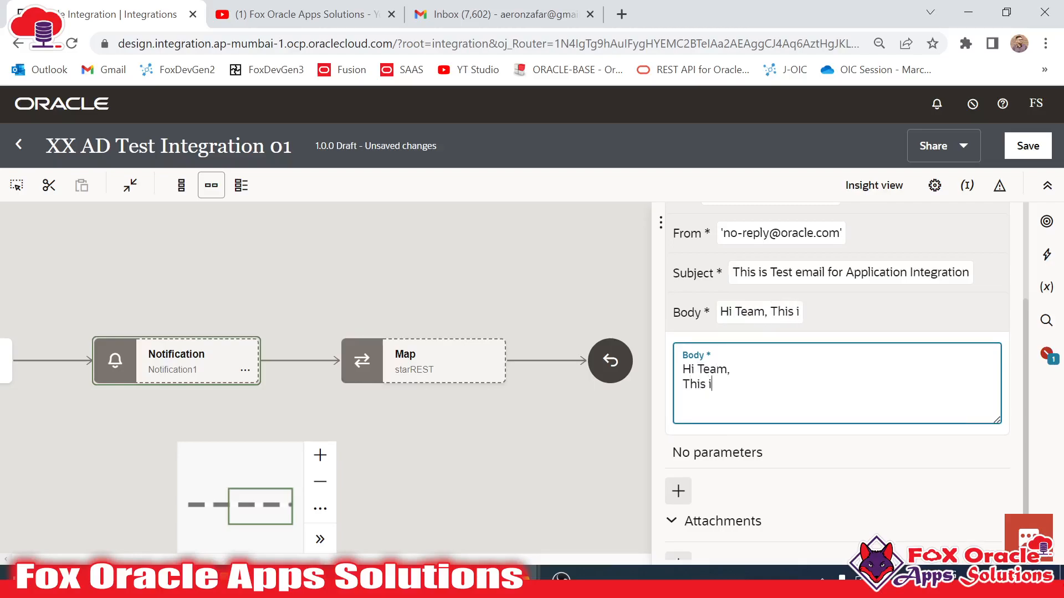
type("s the first A")
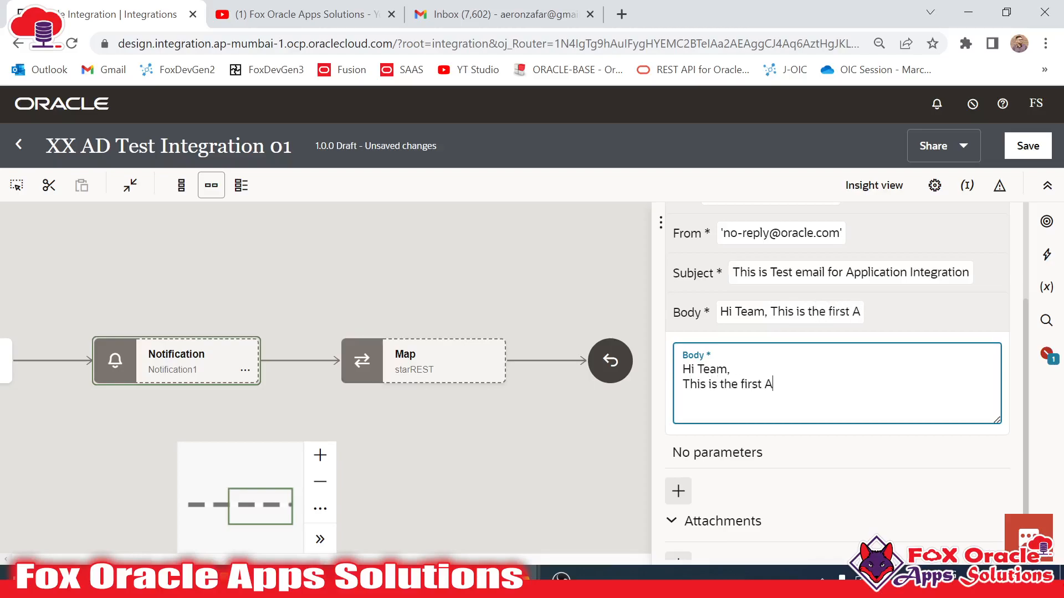
type("pp deri")
key("BackSpace")
key("BackSpace")
key("BackSpace")
type("riv")
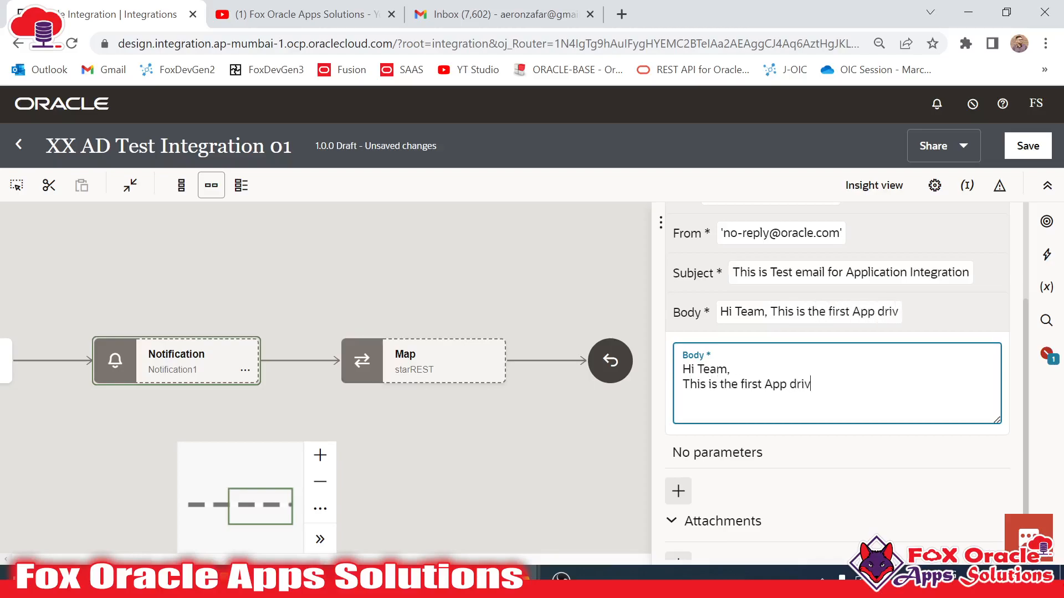
type("en (Applicatio")
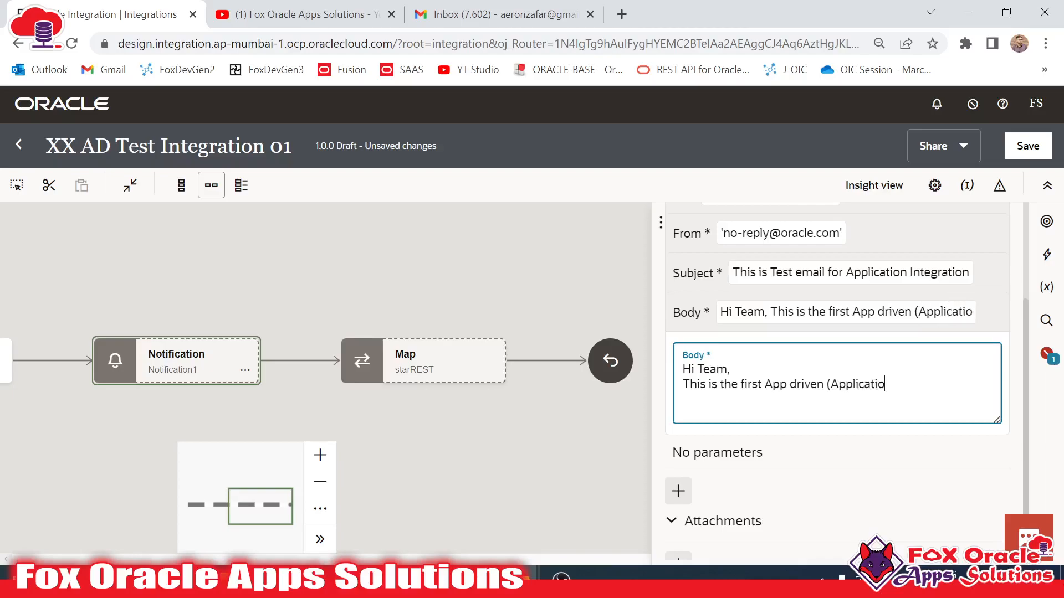
type("n)_Integr")
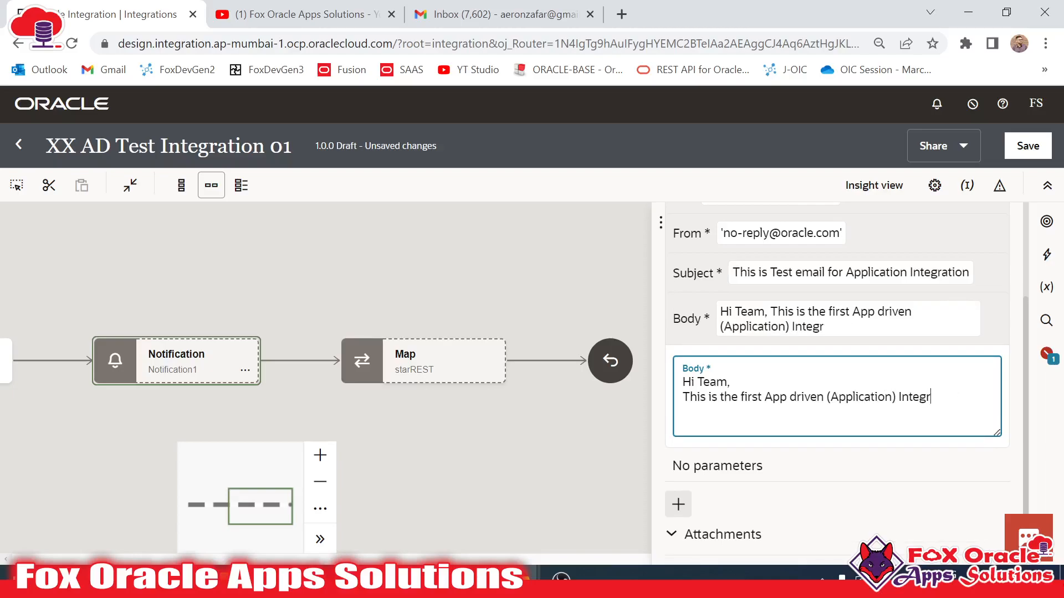
type("fatipion.")
scroll(779, 434, "down", 1)
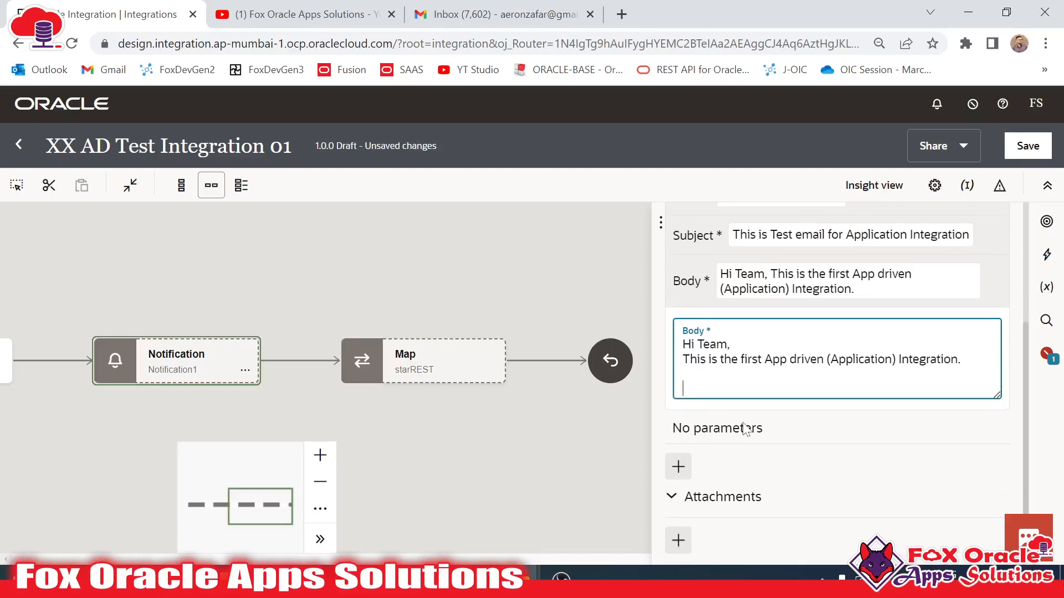
- Sign the body off with 'Regards:' and 'OIC Team' on a new line, then close the panel
type("T")
key("BackSpace")
type("Regards:")
key("Return")
type("ZIC Team")
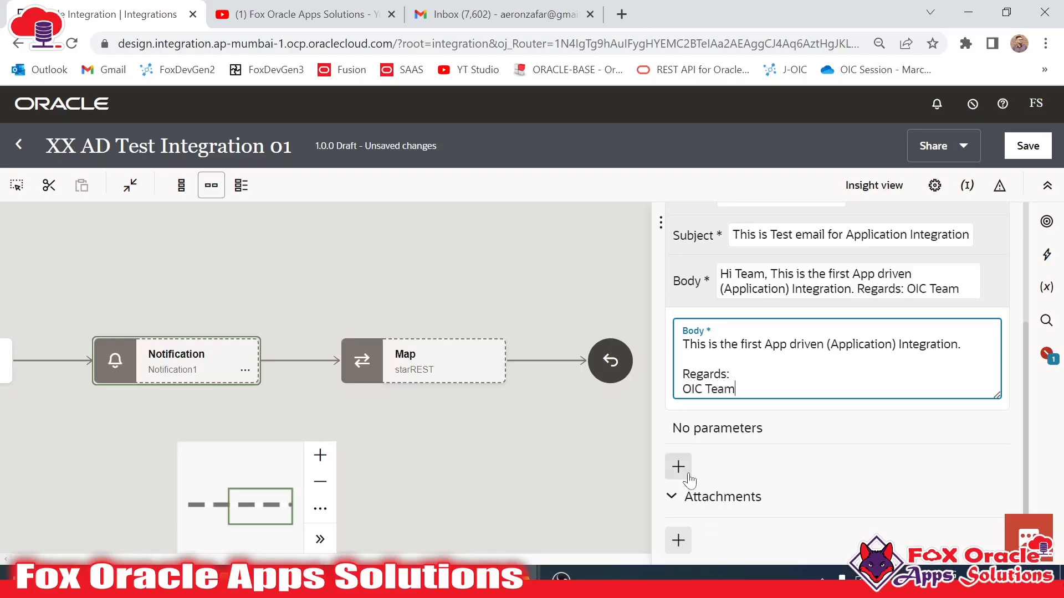
scroll(836, 360, "up", 1)
scroll(699, 278, "up", 4)
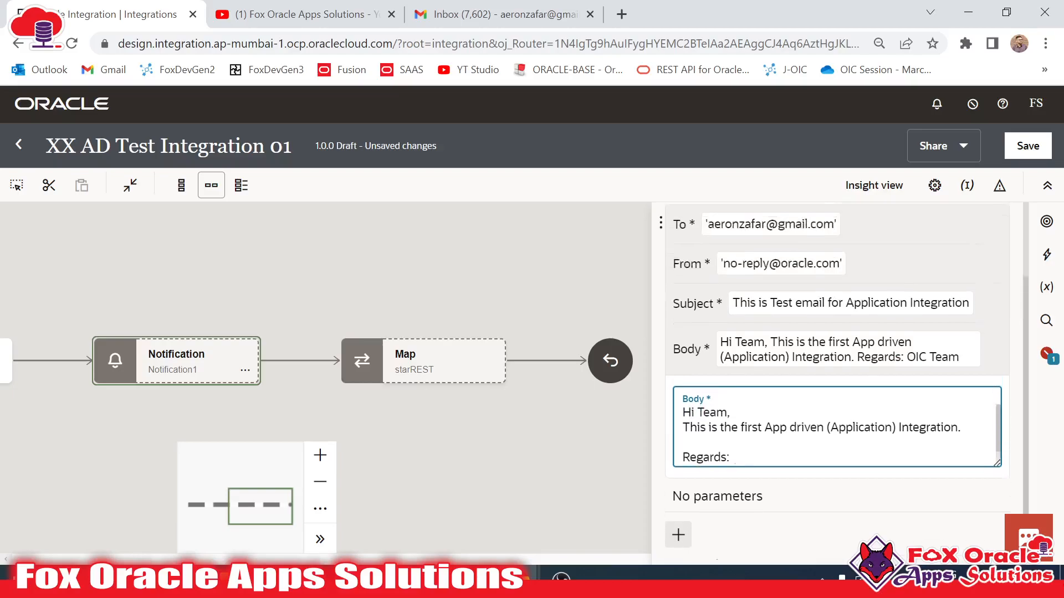
left_click(570, 268)
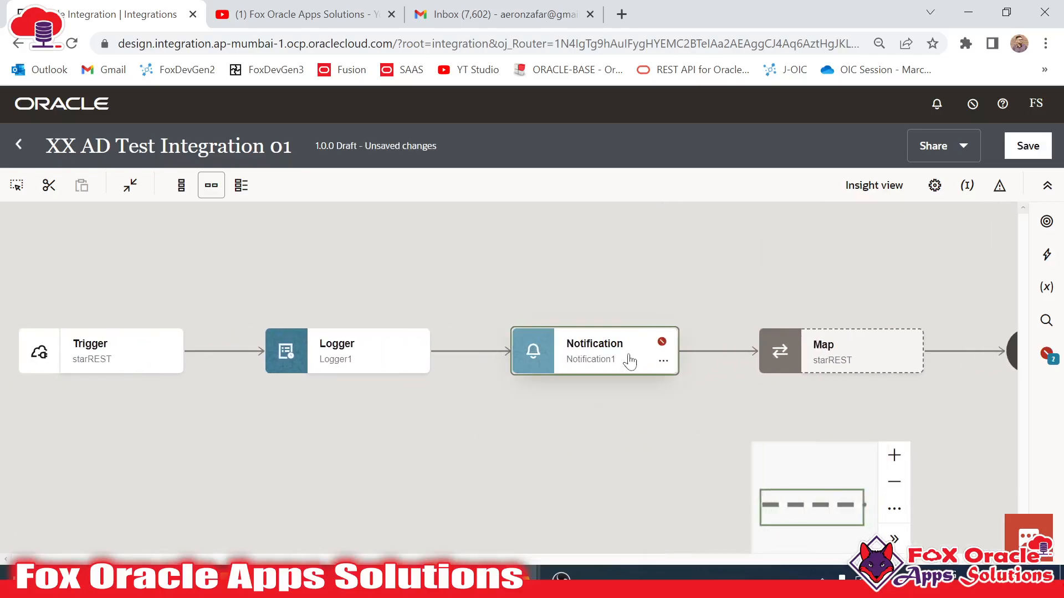
- Wrap the Notification subject expression in double quotes in developer view and close the settings
left_click(664, 361)
left_click(694, 409)
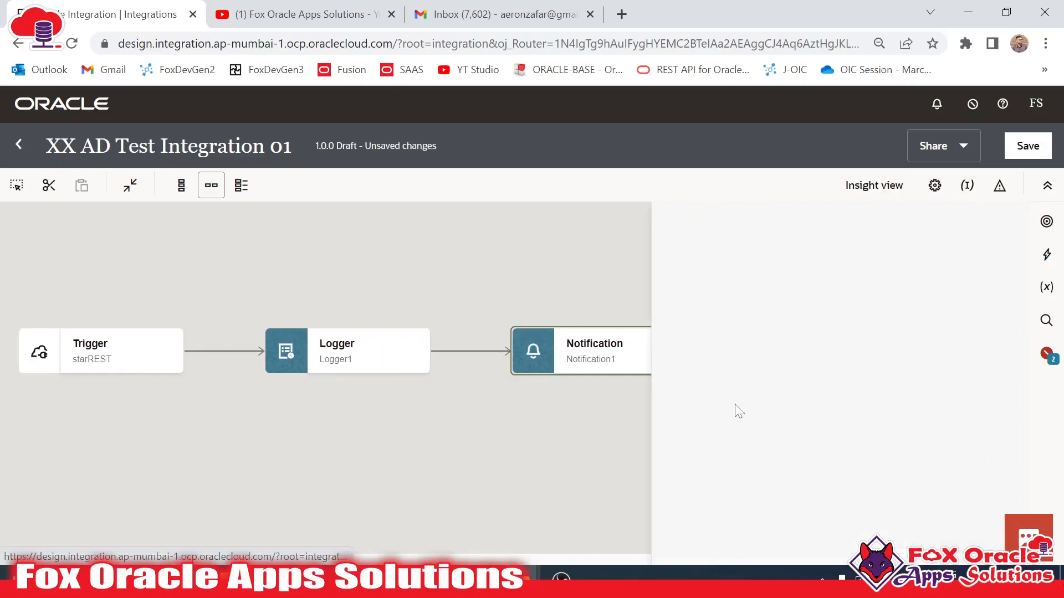
scroll(853, 412, "down", 2)
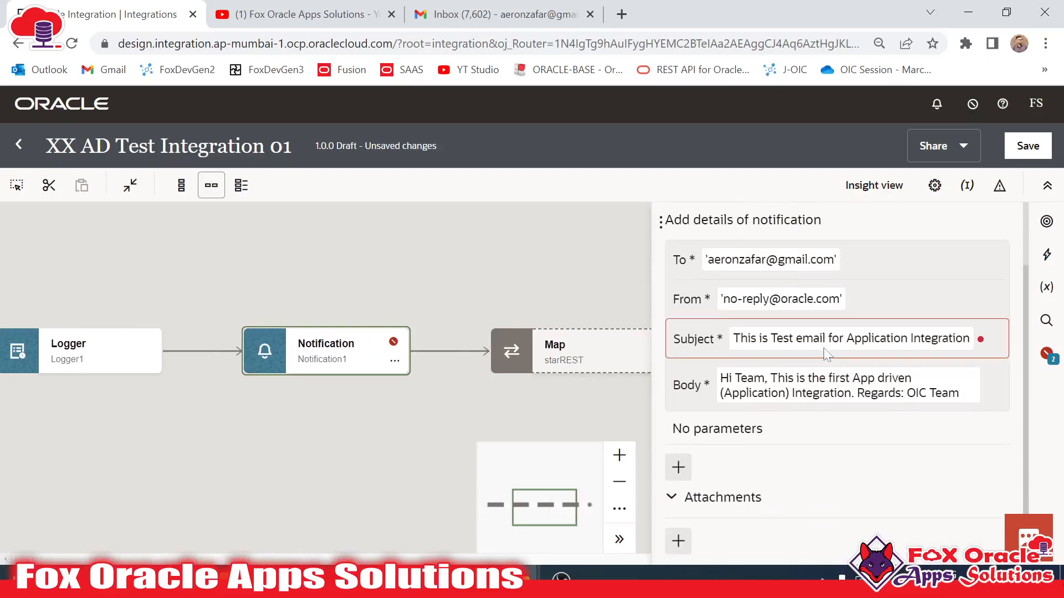
left_click(759, 342)
left_click(729, 401)
left_click(767, 342)
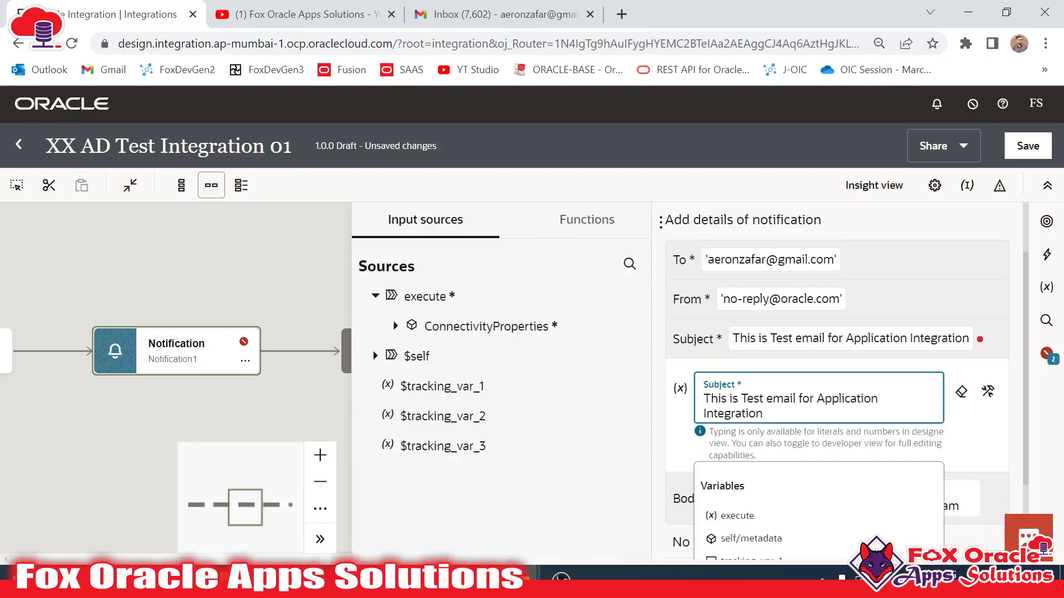
left_click(986, 397)
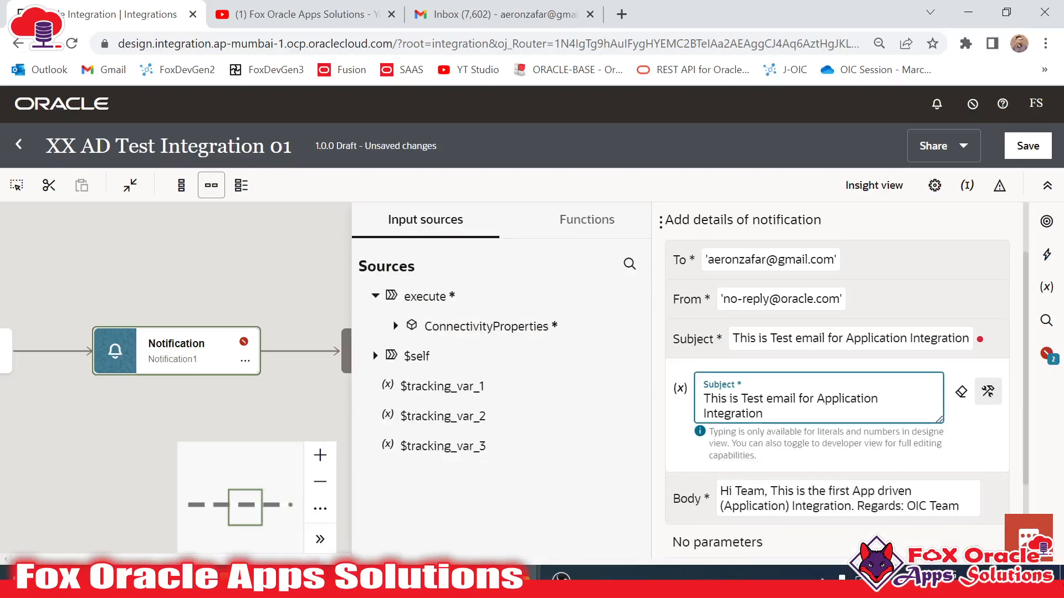
type("\"")
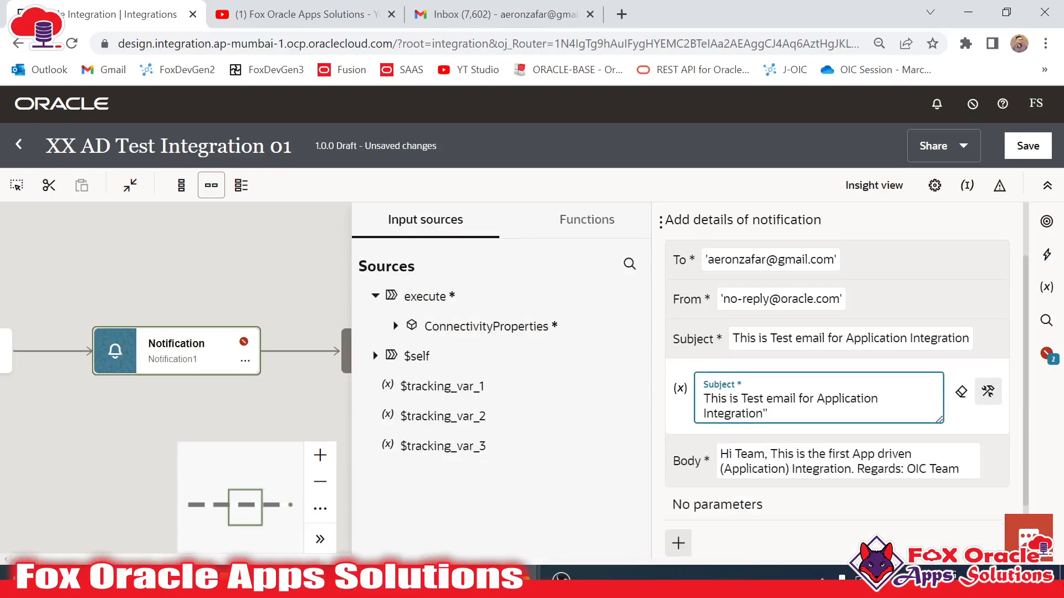
type("\"")
left_click(990, 432)
scroll(942, 438, "down", 3)
left_click(286, 309)
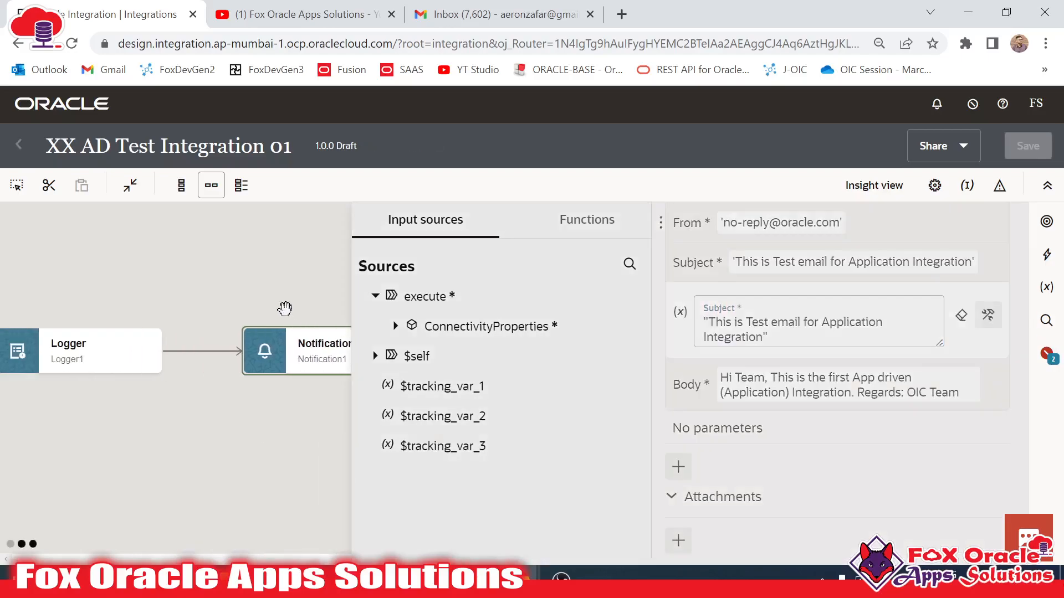
- Pan the canvas to check the Trigger, Logger1 and Notification1 steps of the flow
left_click_drag(356, 406, 604, 429)
left_click_drag(476, 421, 506, 422)
left_click_drag(225, 411, 260, 410)
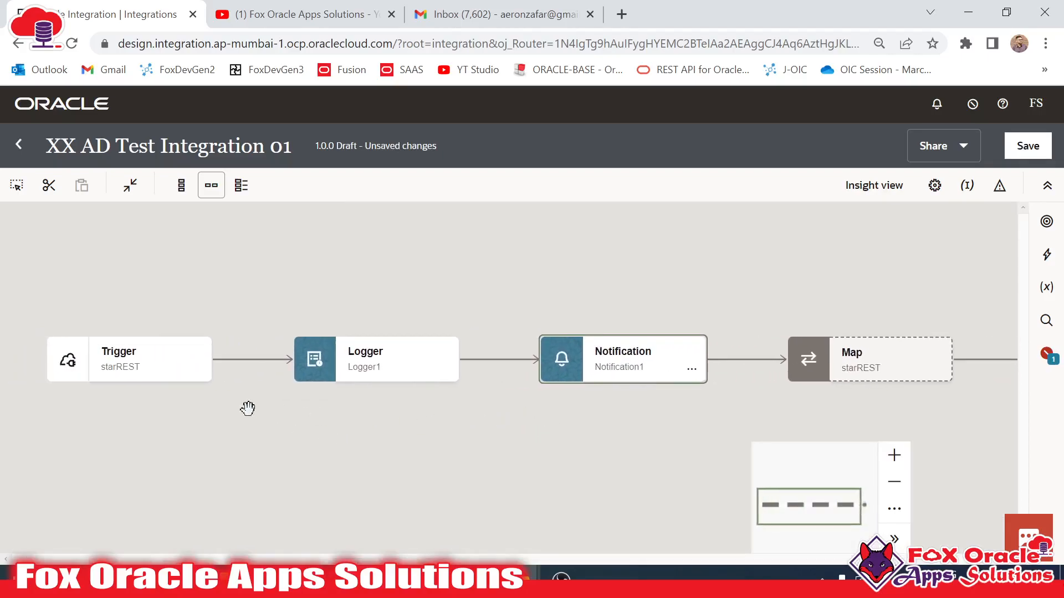
left_click(90, 362)
left_click(332, 367)
left_click(526, 375)
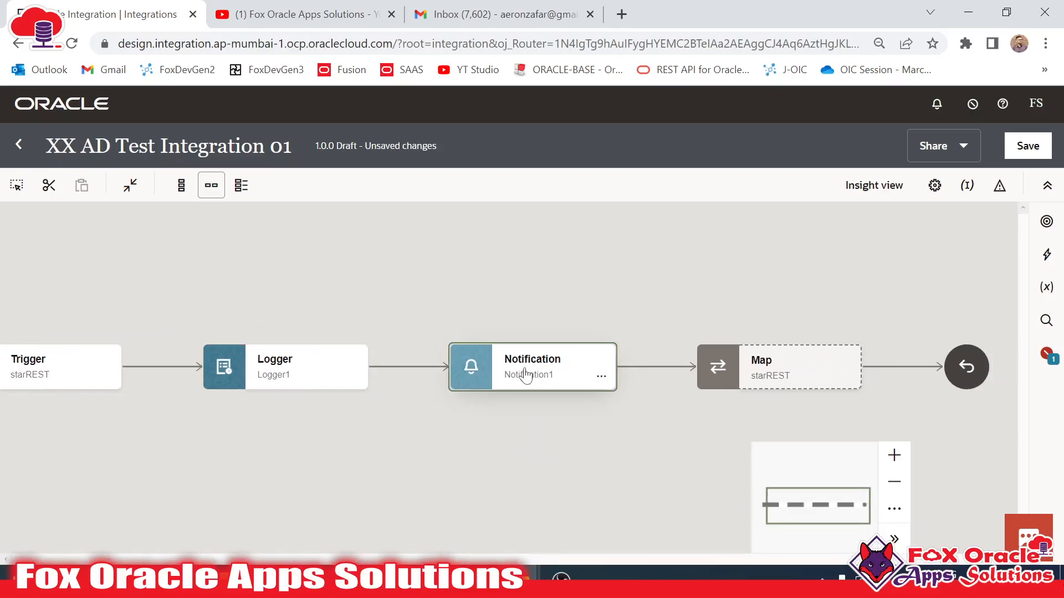
left_click(822, 349)
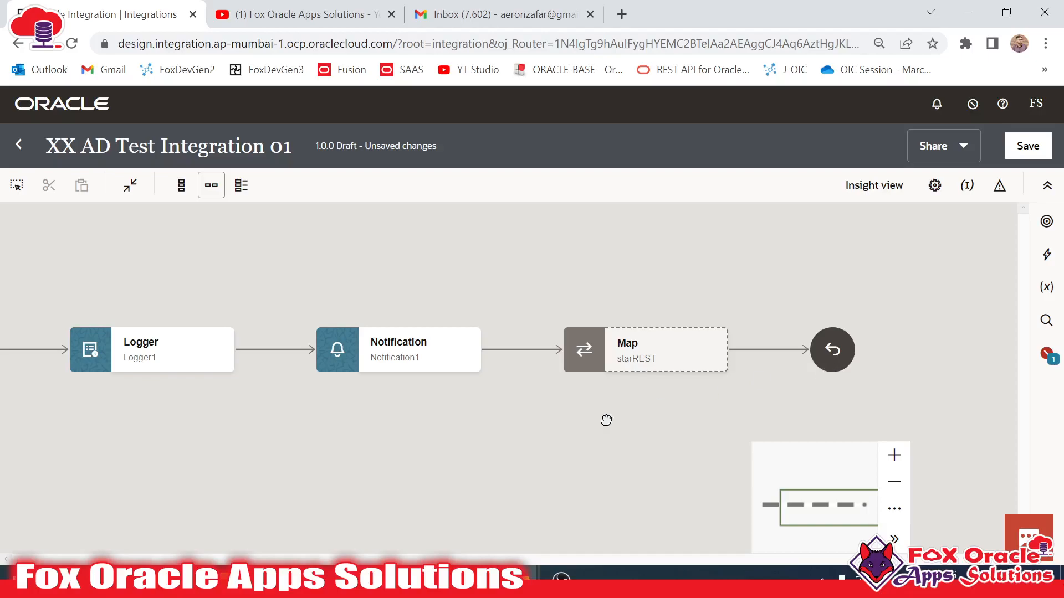
- Review the integration's remaining errors at the end of the flow
left_click_drag(846, 253, 810, 259)
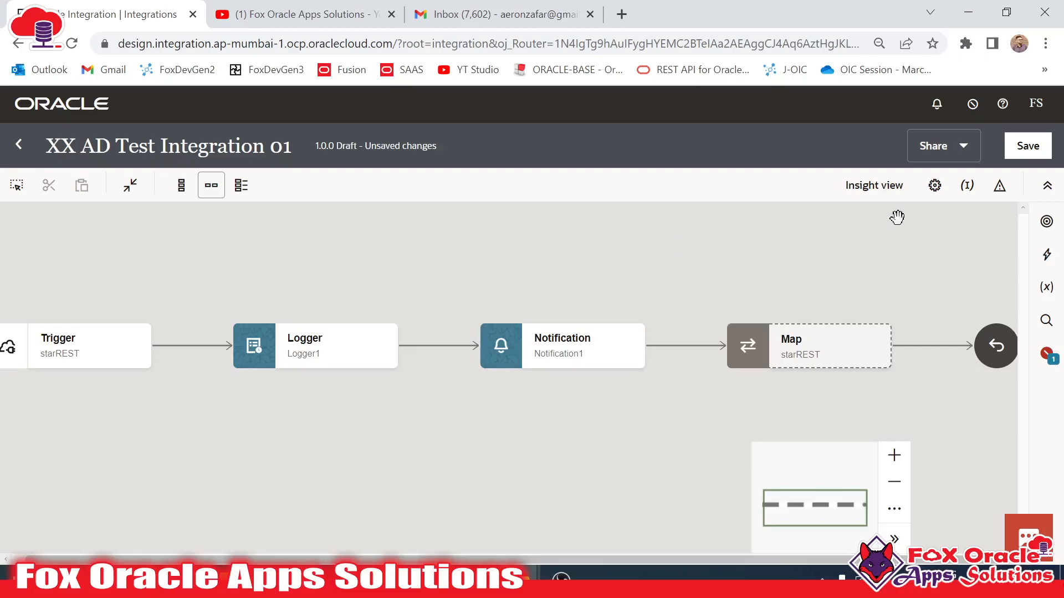
left_click(1047, 355)
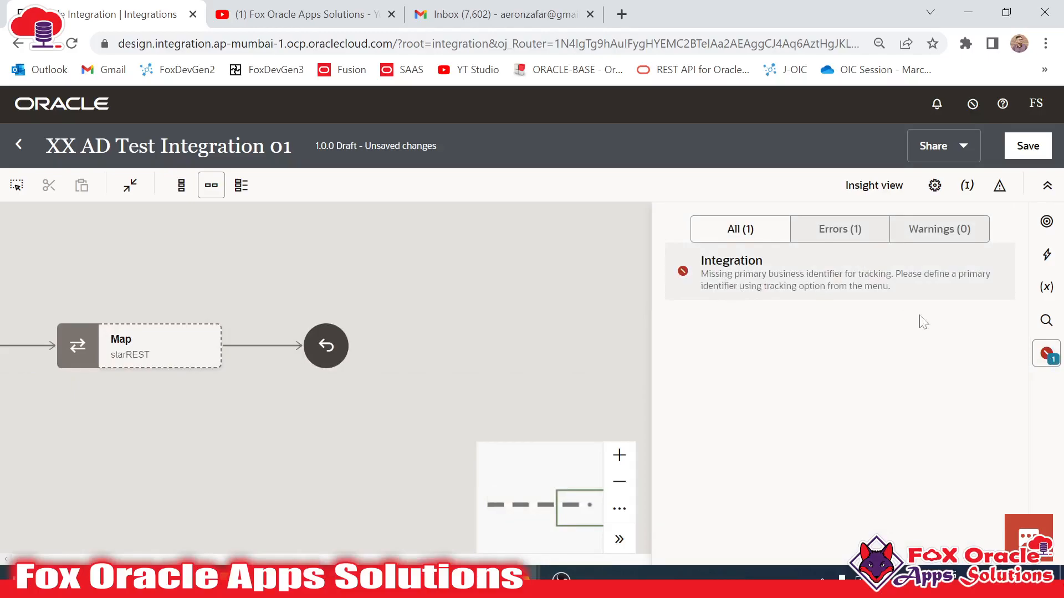
left_click(1047, 354)
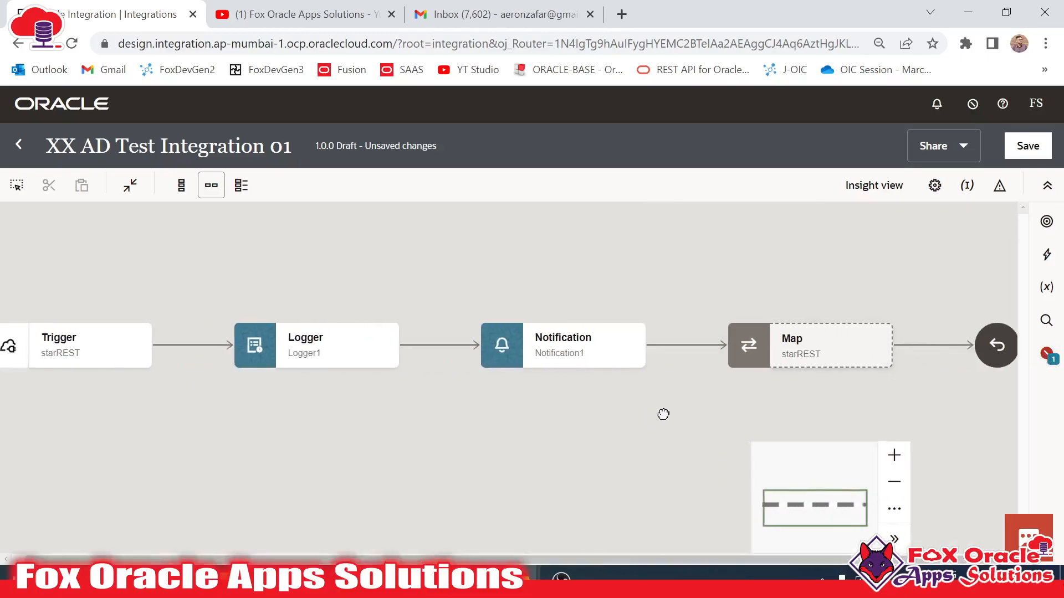
- Make RestAPI http.request.method the primary business identifier and close the Business identifiers panel
left_click(968, 189)
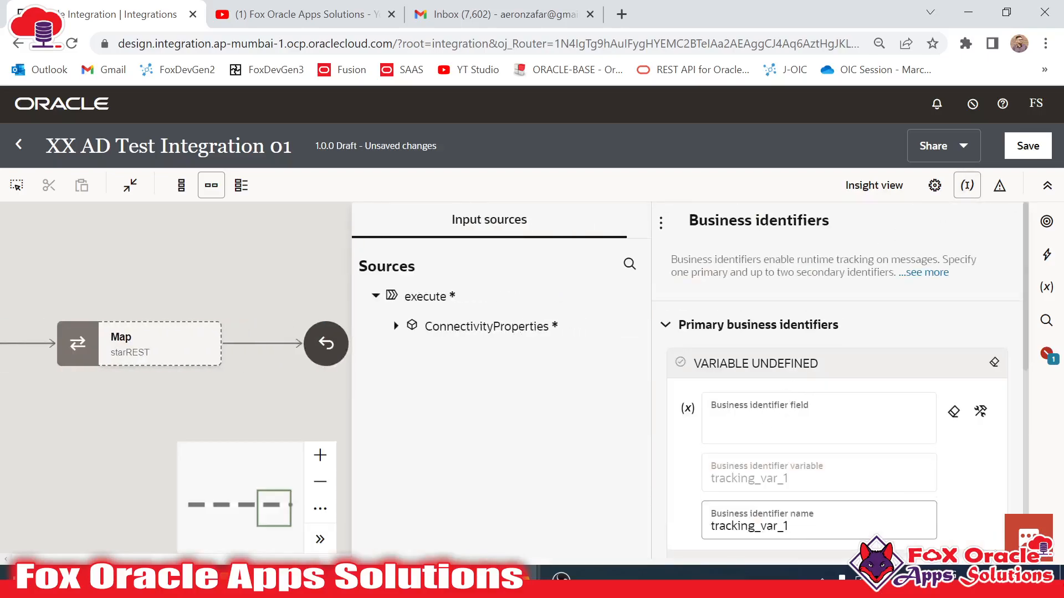
left_click(397, 329)
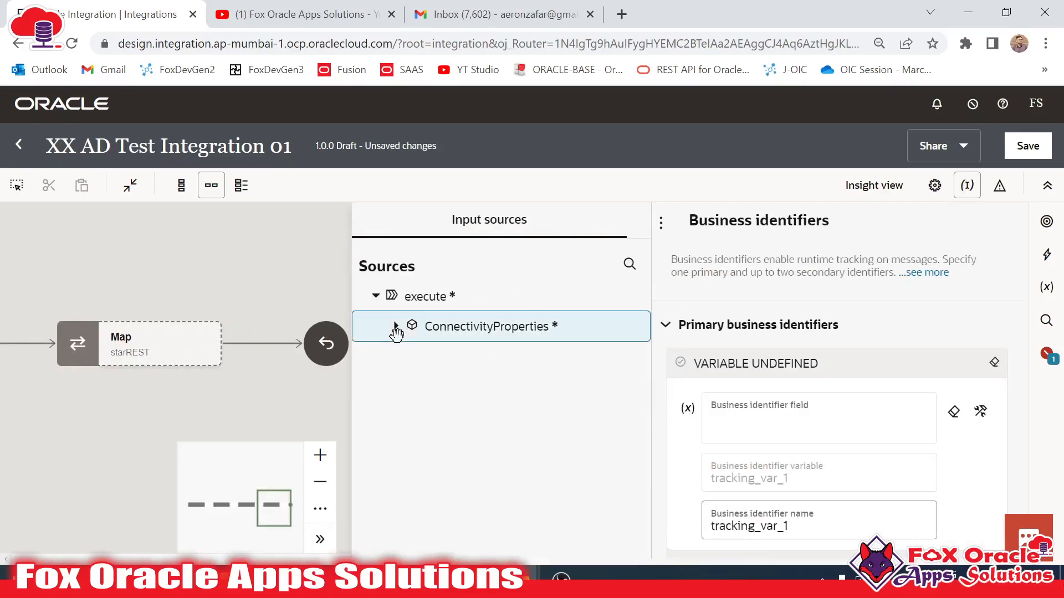
left_click(715, 424)
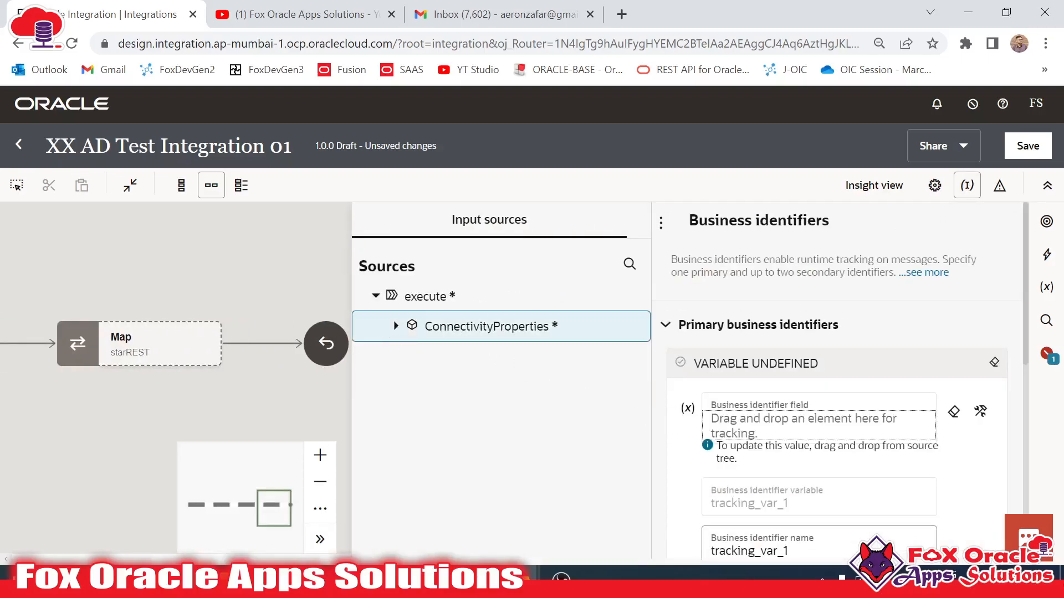
left_click(395, 326)
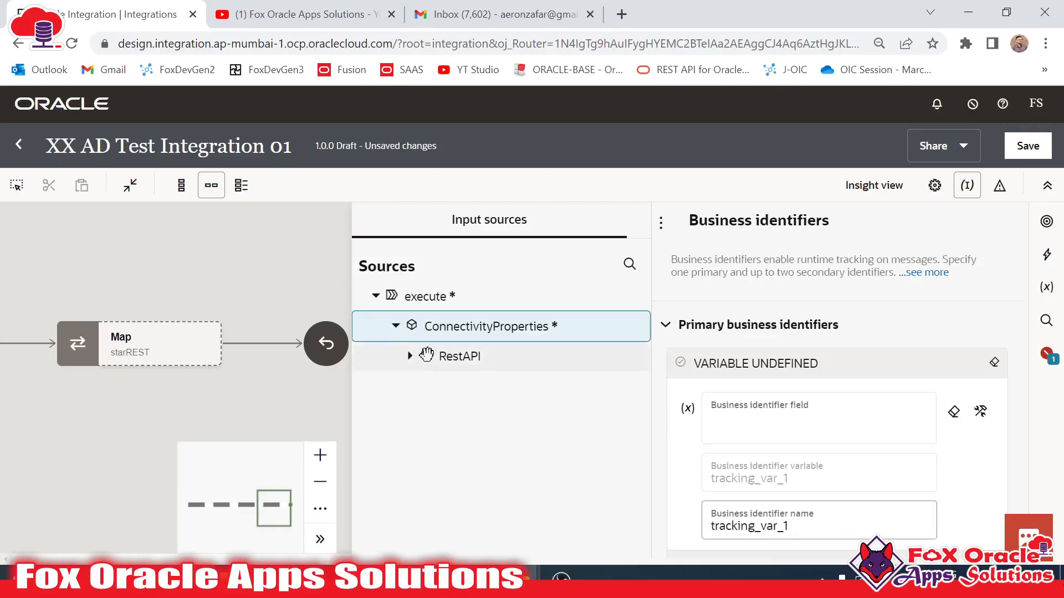
left_click(410, 356)
left_click_drag(476, 379, 717, 434)
scroll(837, 382, "down", 5)
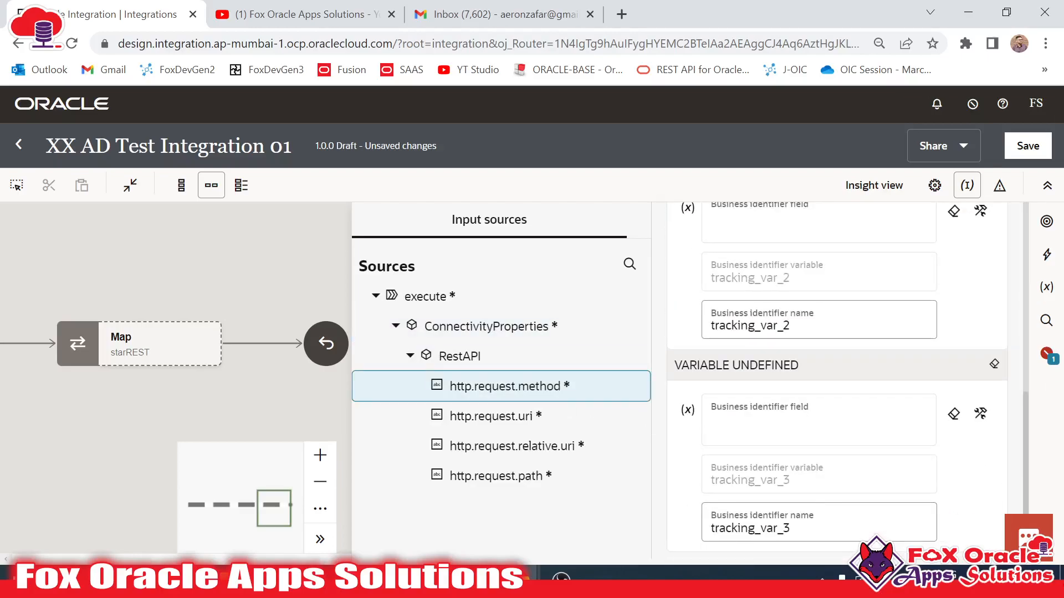
scroll(837, 383, "up", 3)
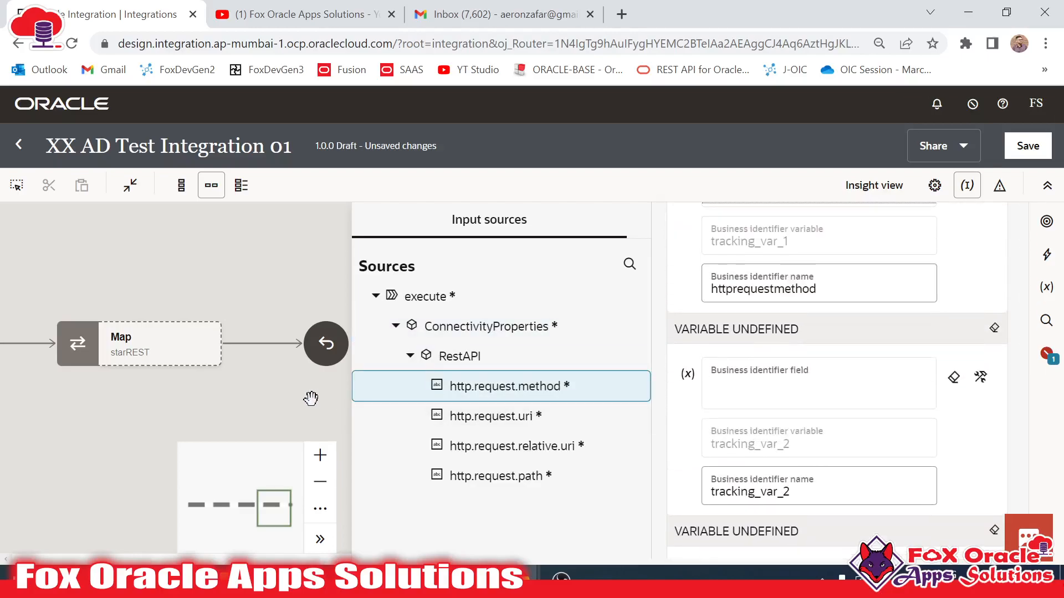
left_click(307, 402)
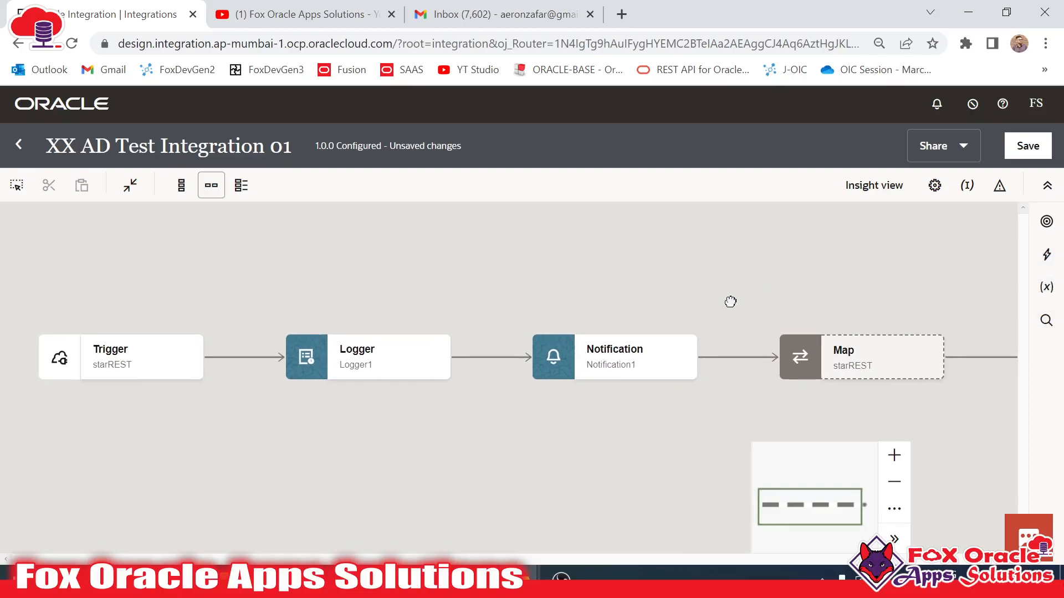
- Save XX AD Test Integration 01 as Configured and go back to the Integrations list
left_click(1033, 147)
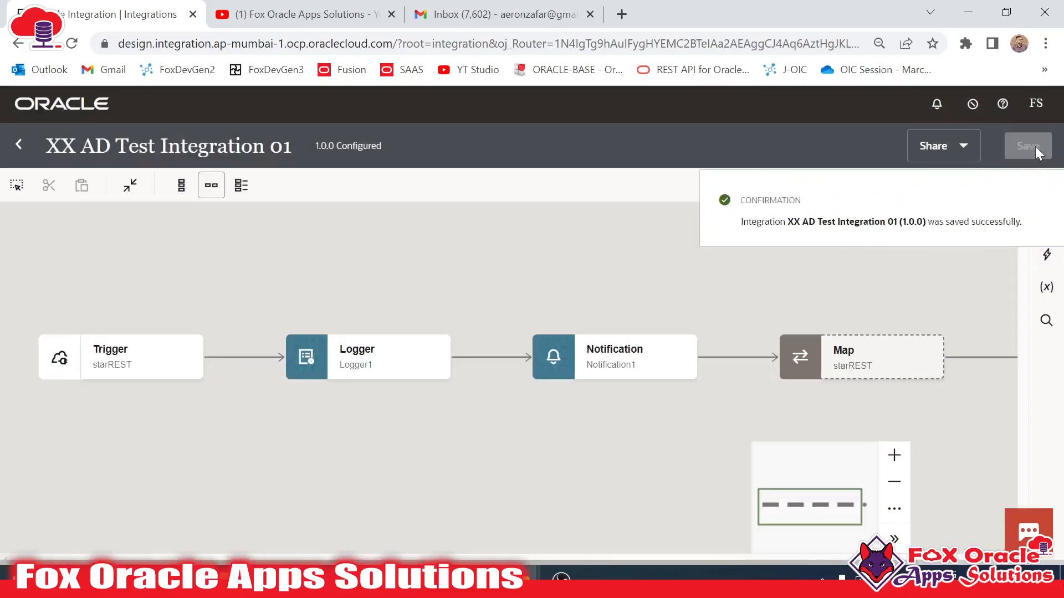
left_click_drag(336, 146, 377, 146)
left_click(18, 145)
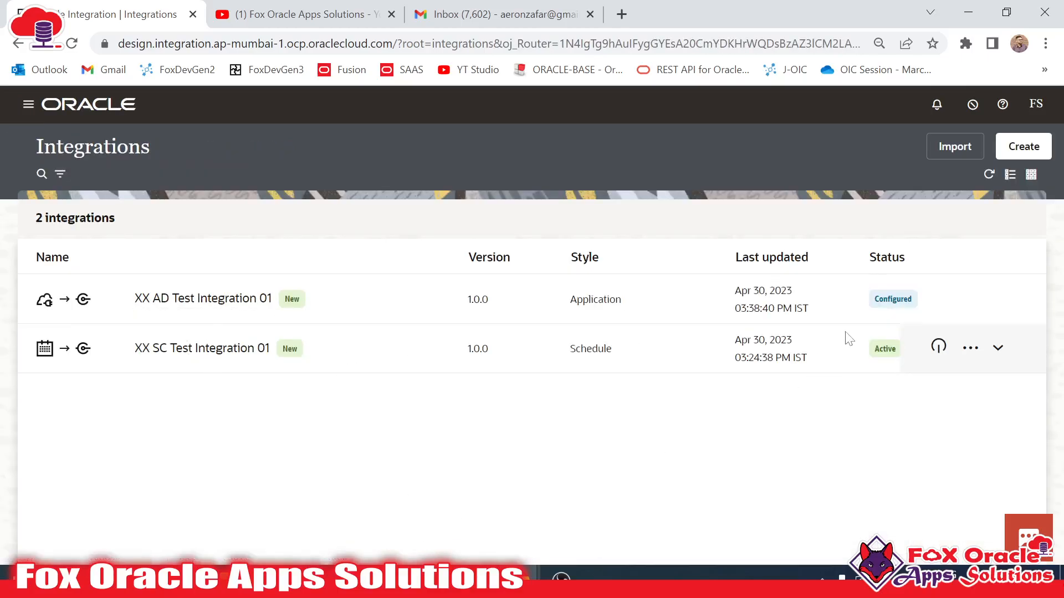
- Activate XX AD Test Integration 01 with the Debug (Not recommended) tracing level
left_click(938, 297)
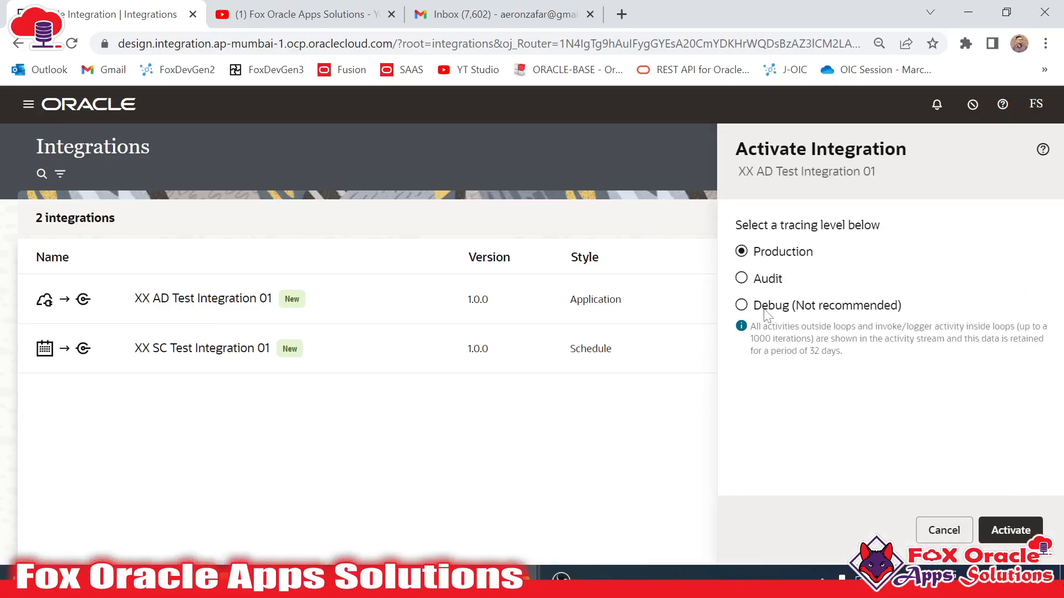
left_click(742, 306)
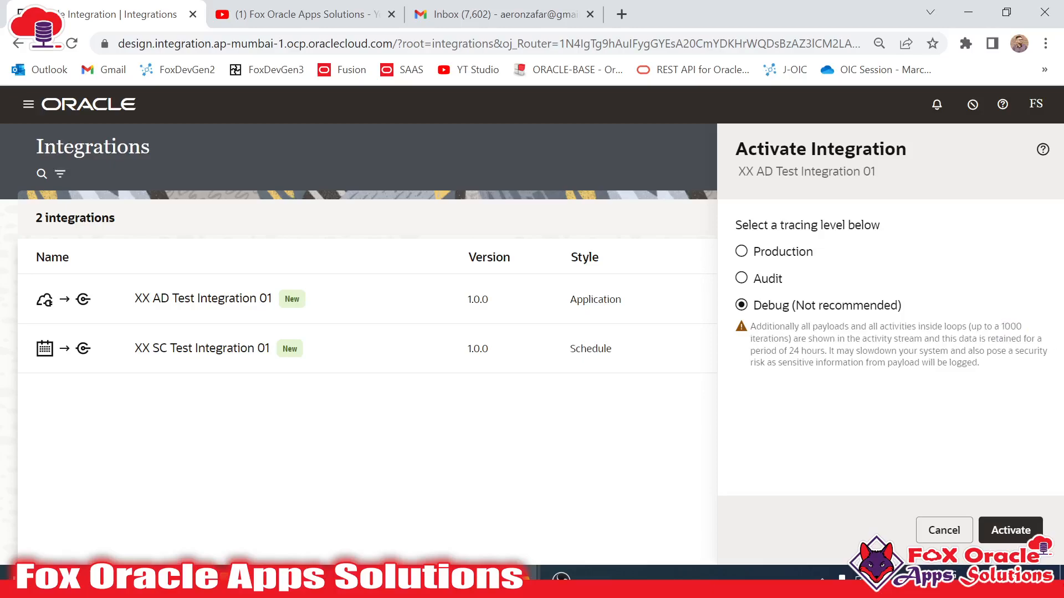
left_click_drag(828, 351, 1001, 350)
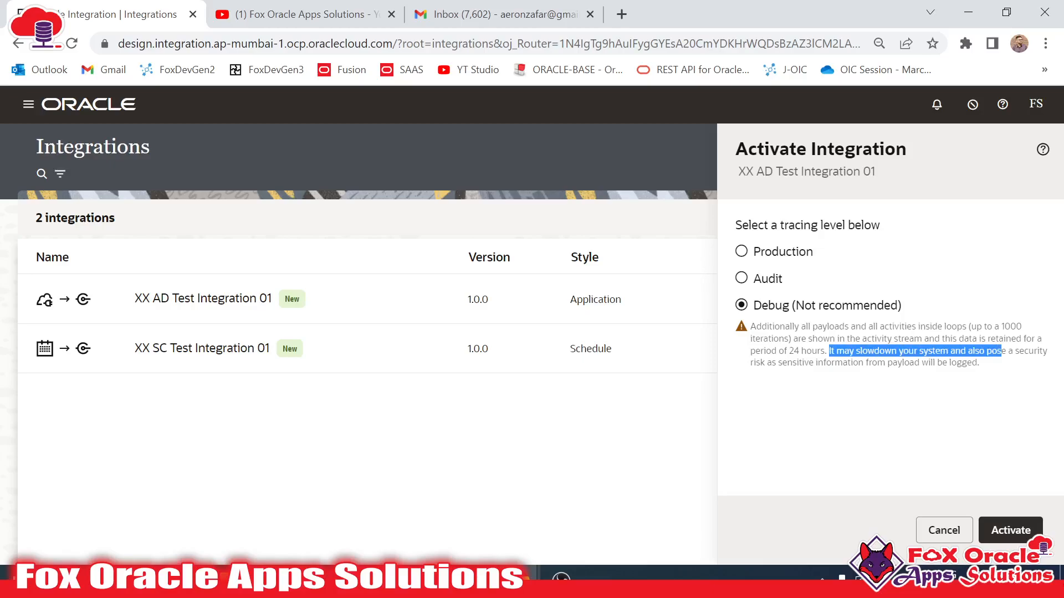
left_click(767, 255)
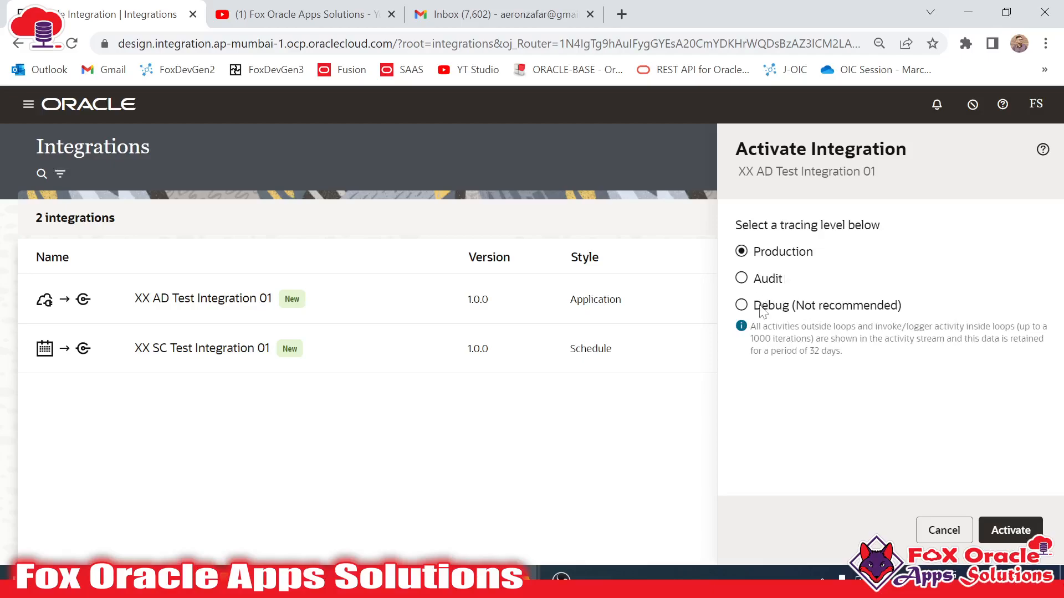
left_click(759, 306)
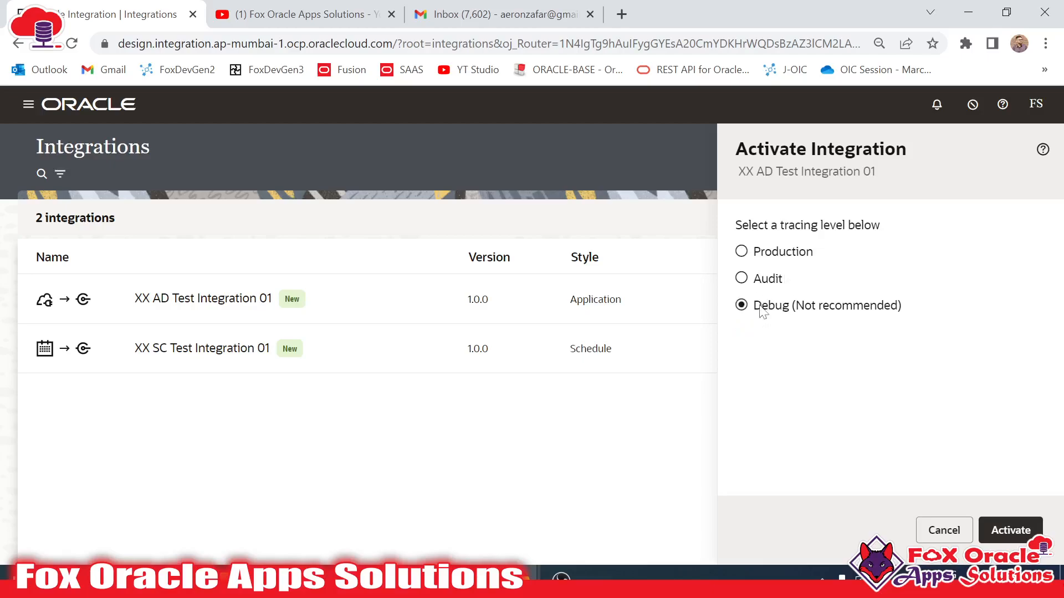
left_click(1008, 534)
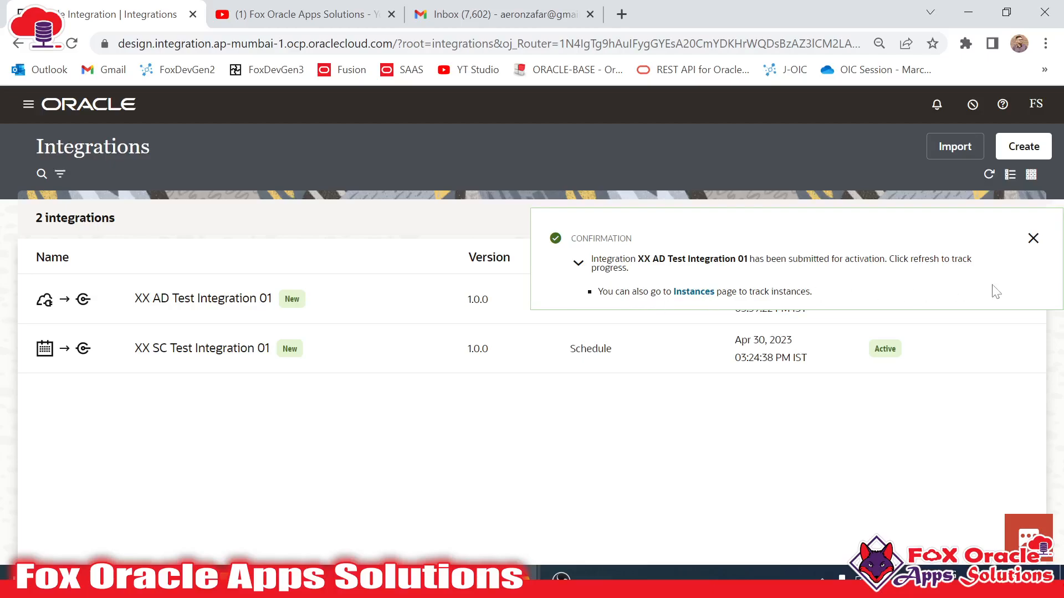
- Dismiss the confirmation and refresh until XX AD Test Integration 01 shows Active, then open its actions
left_click(1032, 239)
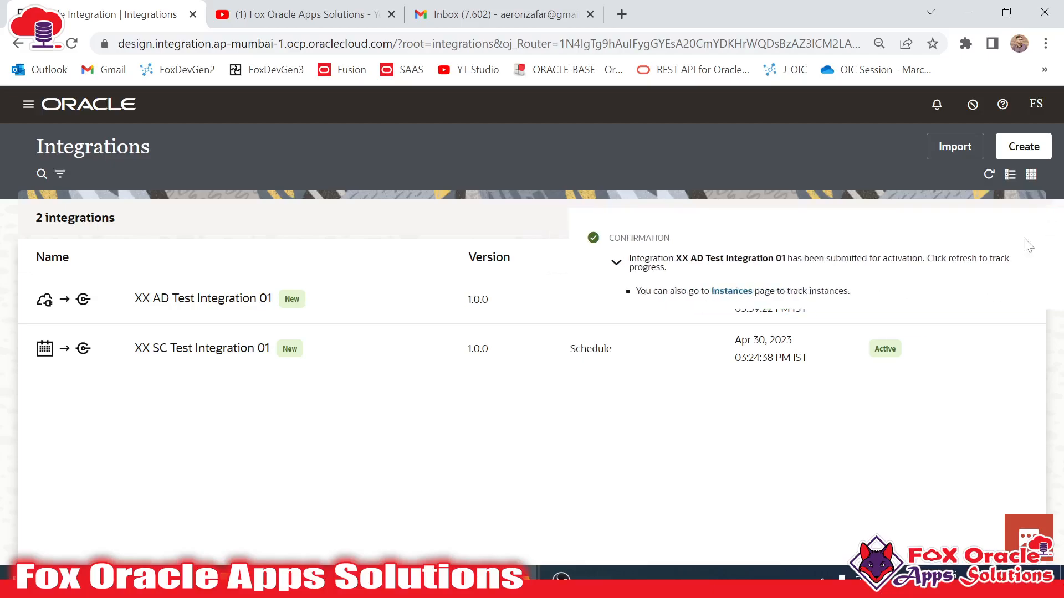
left_click(989, 174)
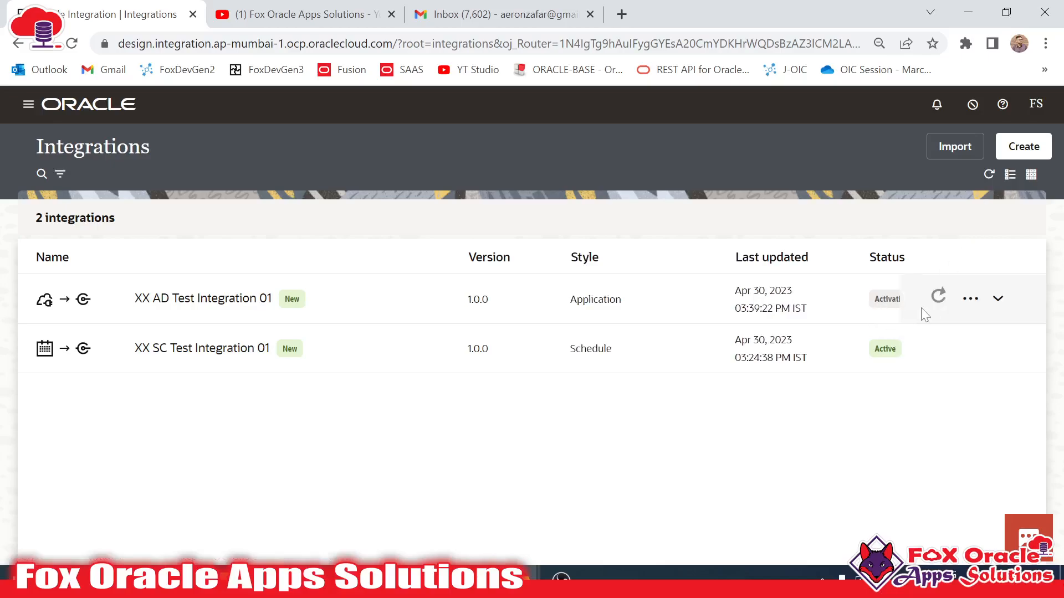
left_click(988, 174)
left_click(990, 175)
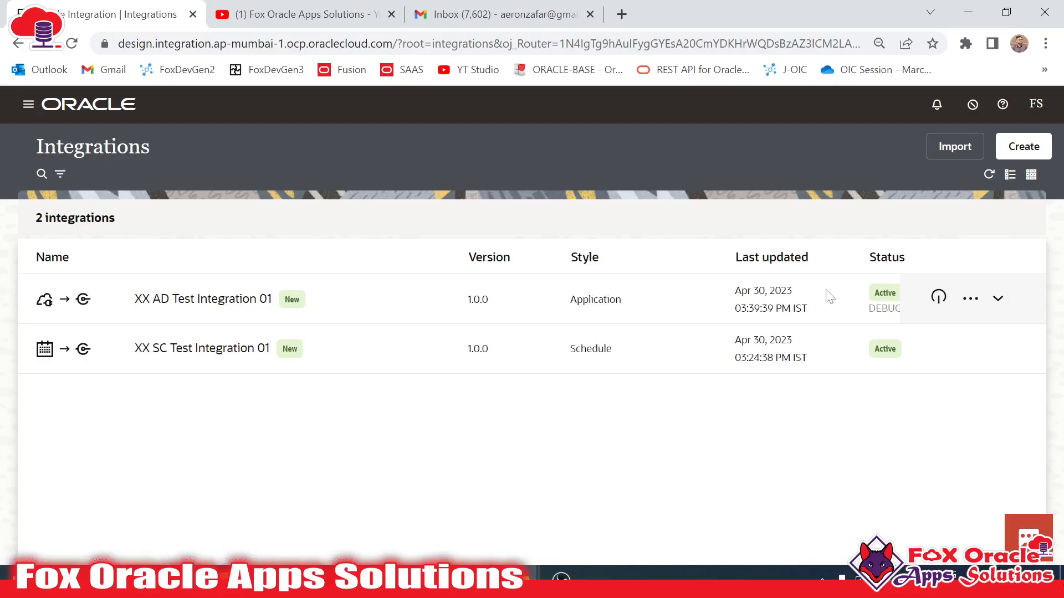
left_click(970, 301)
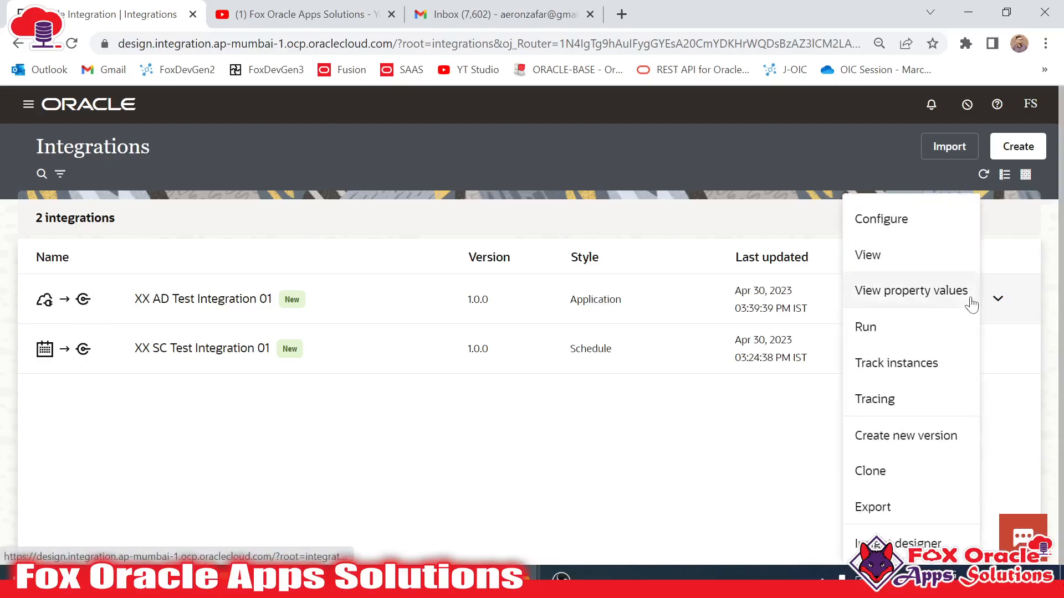
- Open the integration's Run page and inspect the endpoint path up to version 1.0
left_click(868, 328)
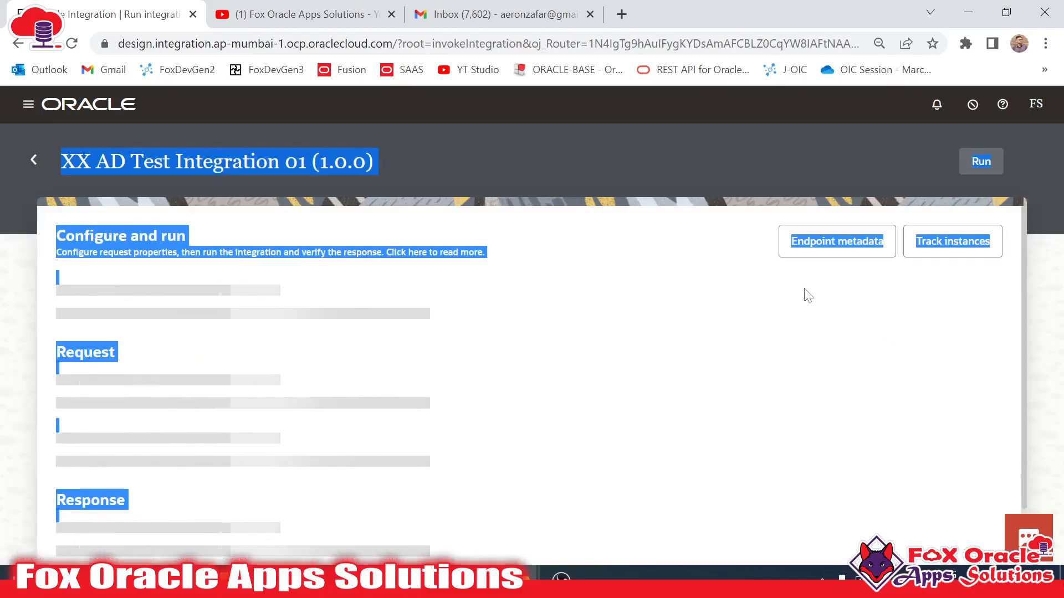
left_click(410, 443)
scroll(408, 447, "down", 4)
scroll(415, 443, "up", 4)
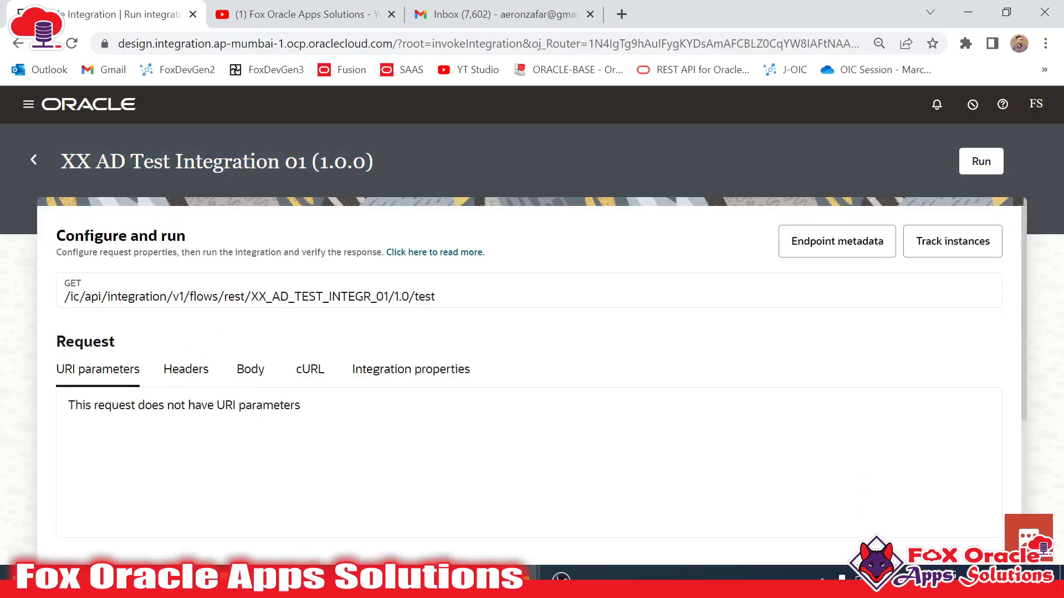
left_click_drag(64, 298, 289, 298)
left_click(289, 297)
double_click(429, 297)
left_click(435, 298)
left_click_drag(401, 298, 54, 304)
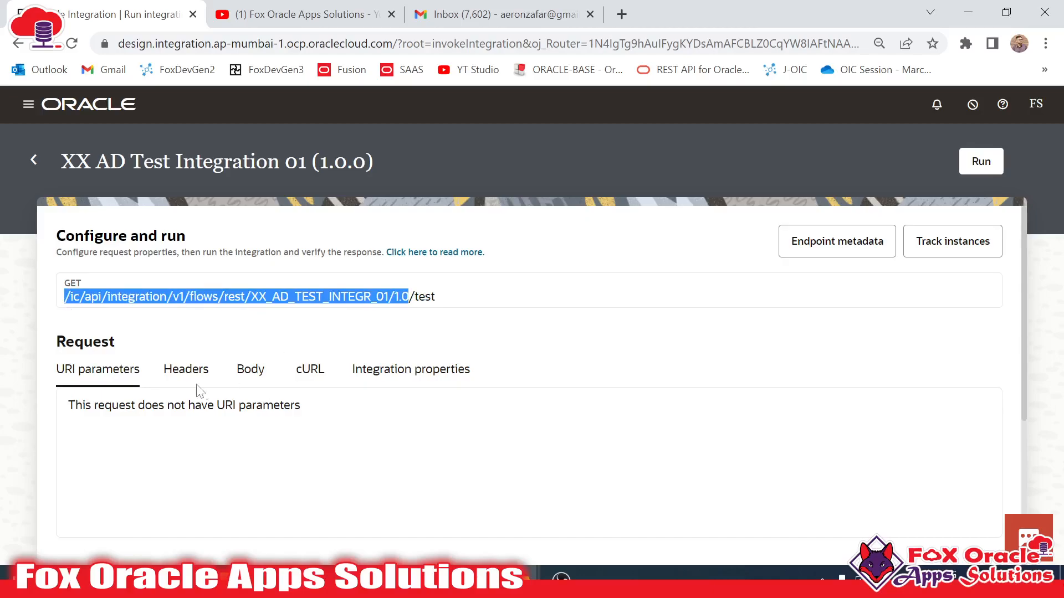
- Check the request Headers and Body, run the integration, and view the test email in Gmail
left_click(186, 369)
left_click(250, 369)
scroll(288, 508, "down", 5)
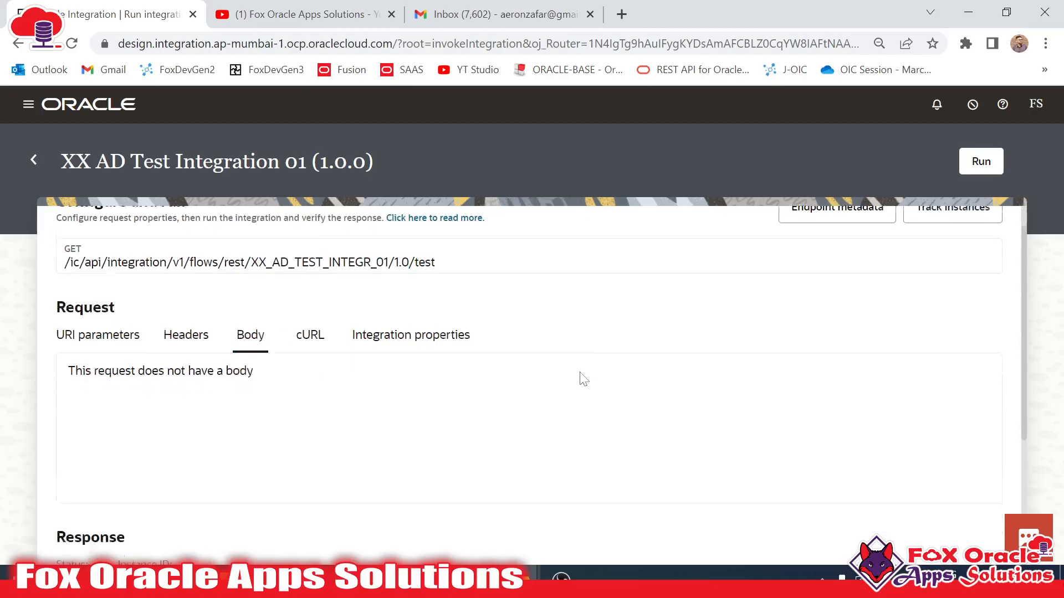
scroll(268, 492, "up", 5)
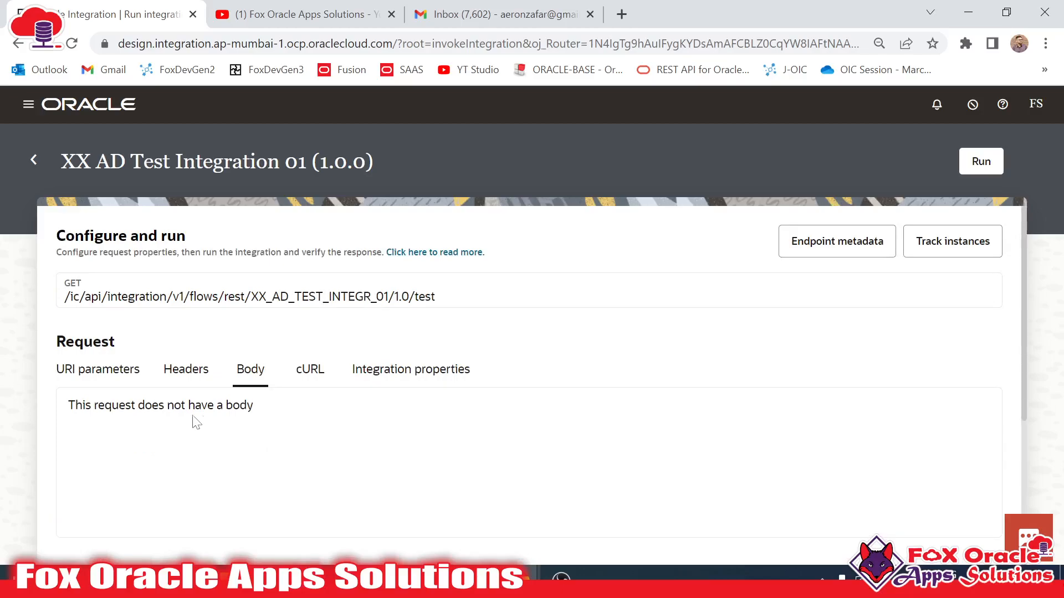
scroll(194, 423, "down", 5)
scroll(313, 468, "up", 5)
scroll(354, 462, "down", 5)
scroll(266, 449, "up", 5)
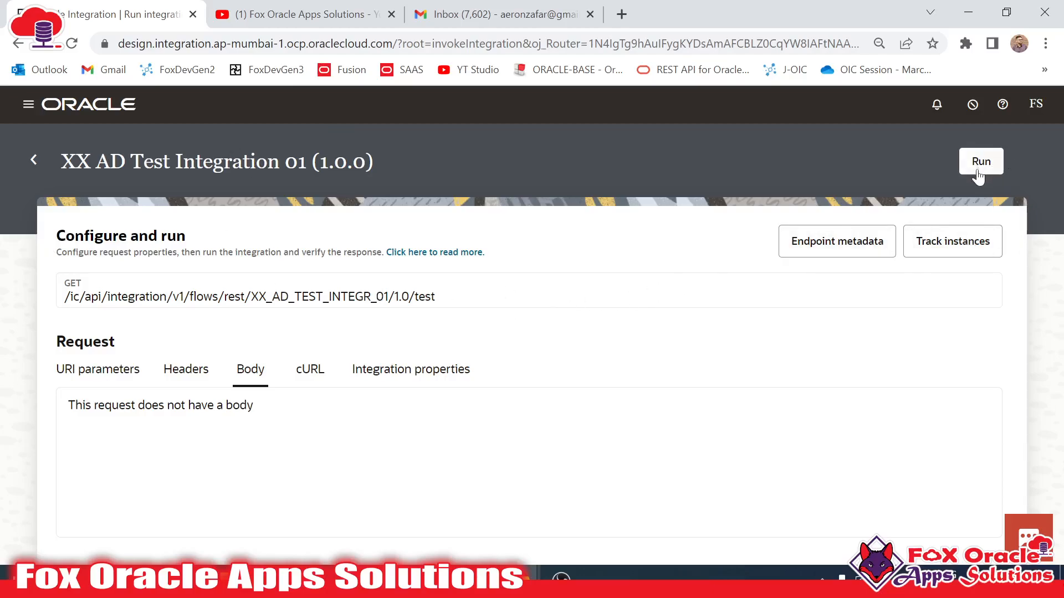
left_click(984, 170)
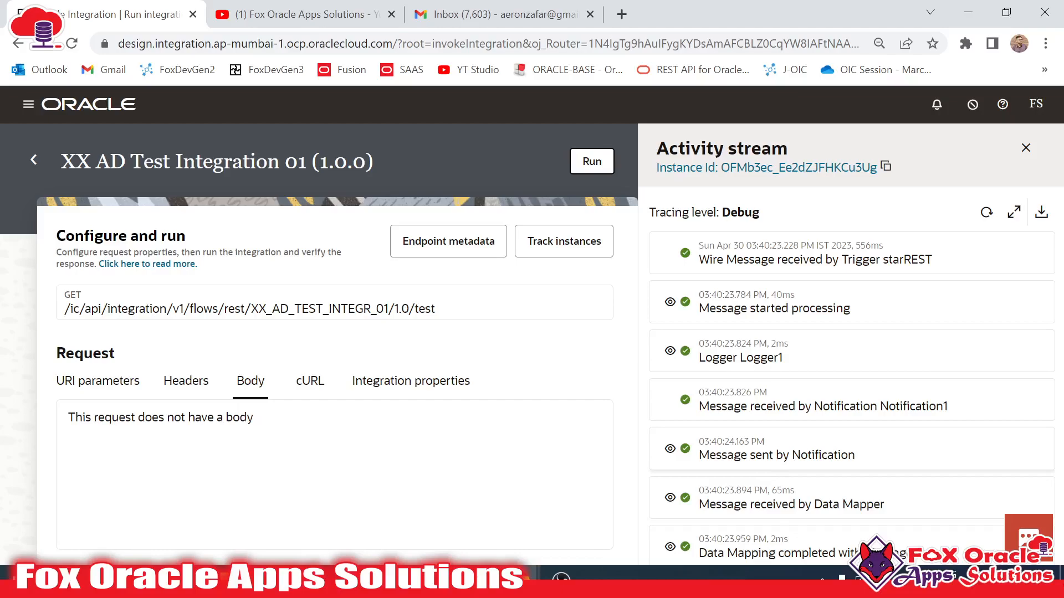
left_click(493, 14)
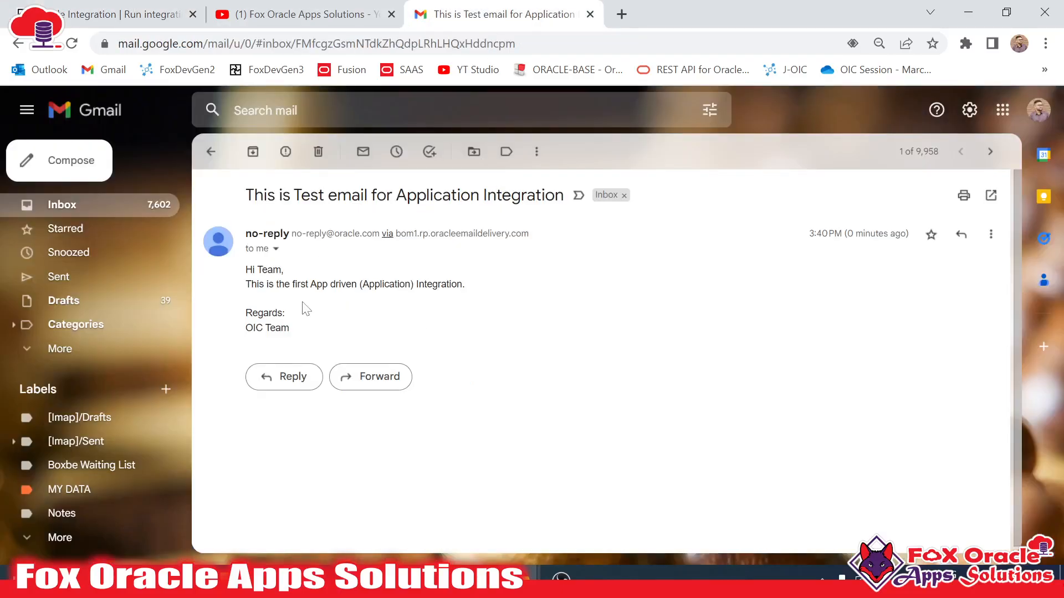
- Read the 'This is Test email for Application Integration' email and its body, then return to the run page
left_click_drag(246, 195, 564, 195)
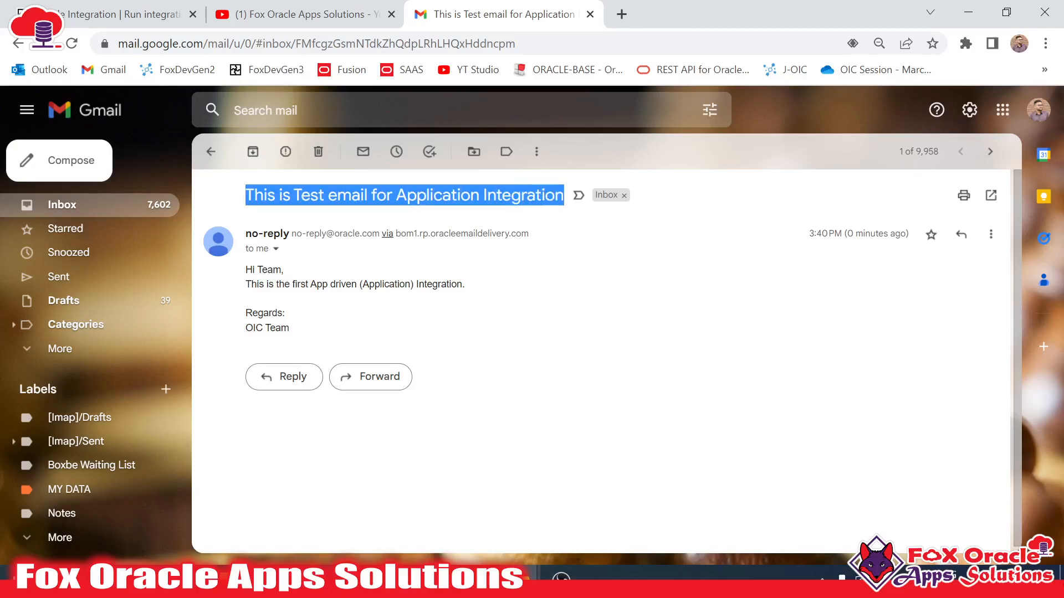
left_click_drag(247, 290, 402, 292)
left_click(440, 291)
left_click_drag(244, 267, 325, 332)
left_click(326, 333)
key("ctrl+Tab")
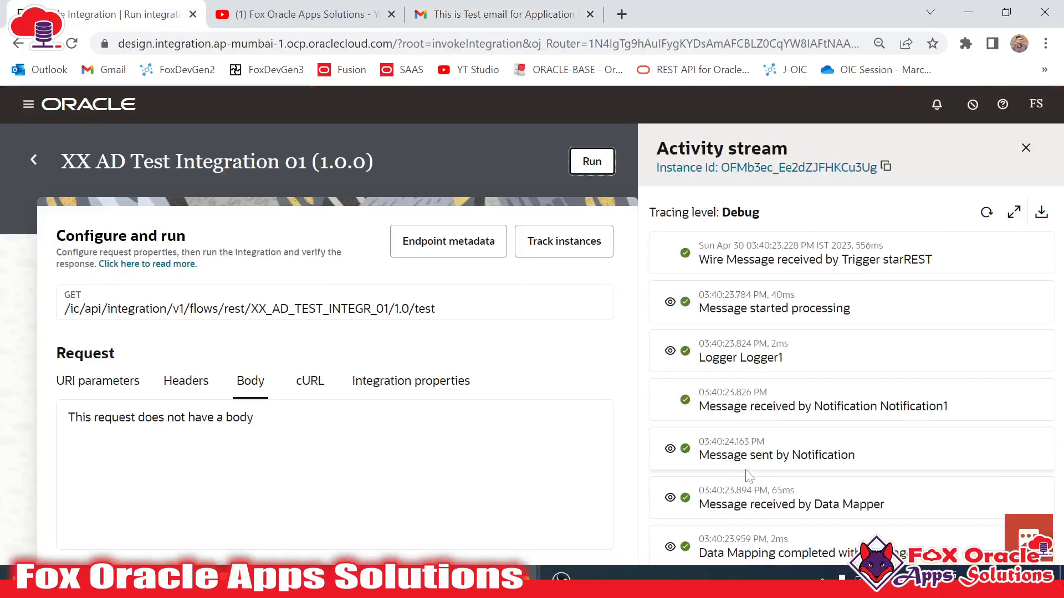